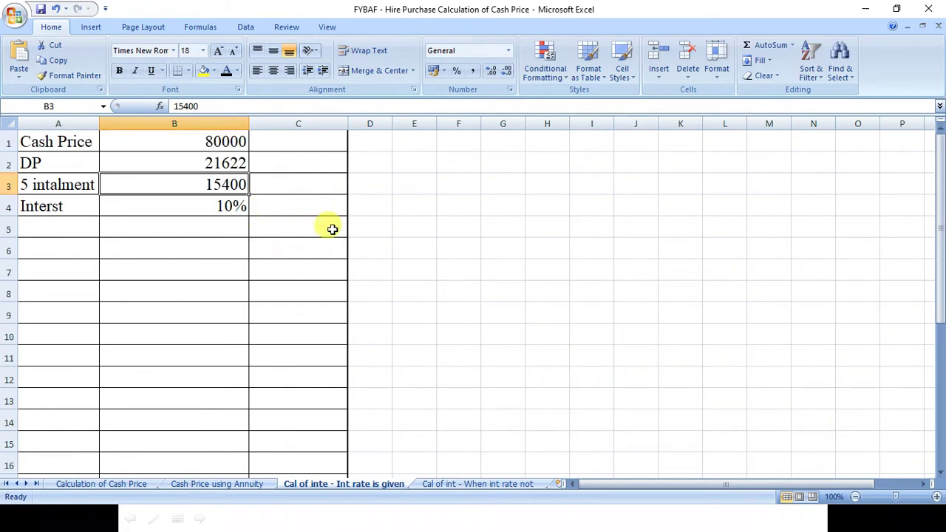
pyautogui.click(368, 160)
pyautogui.write('21')
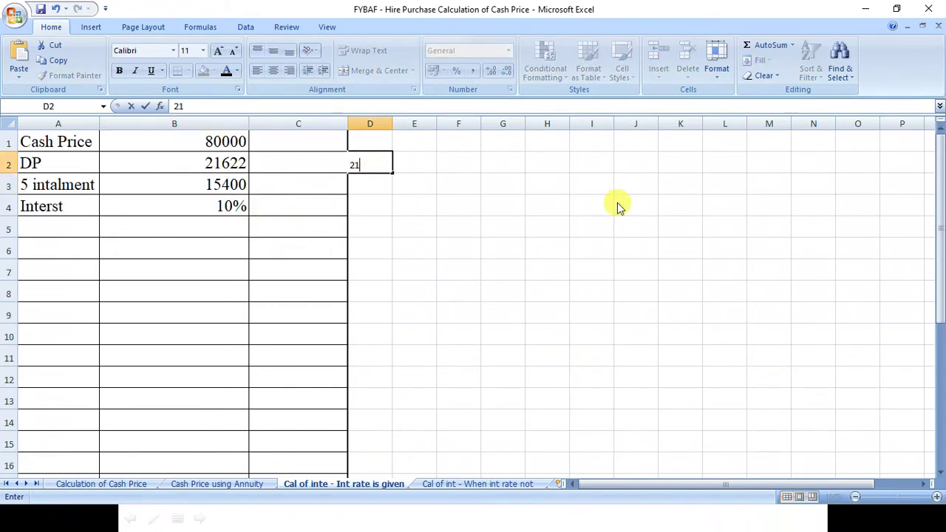
pyautogui.write('6200')
pyautogui.press('Return')
pyautogui.rightClick(655, 144)
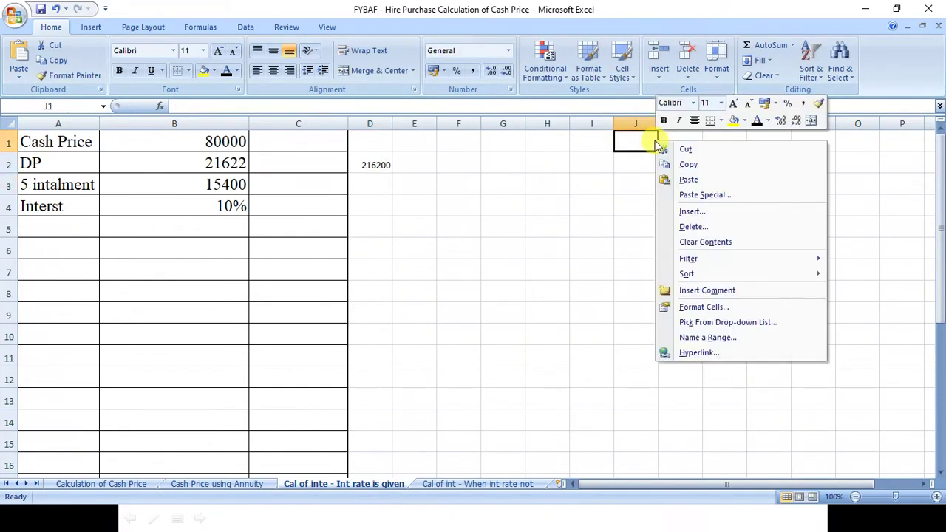
pyautogui.click(416, 252)
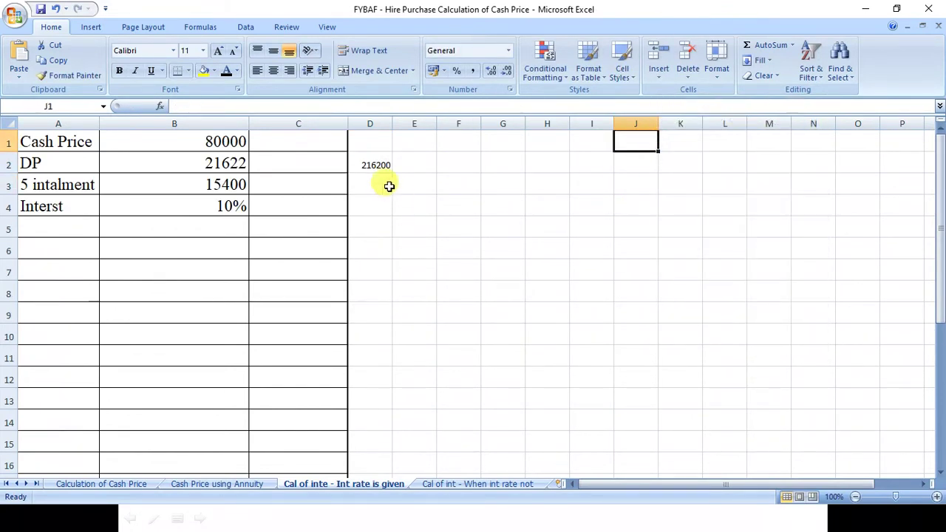
# - Enter the down payment 21622 in D2 and calculate the five instalments in D3 as 15400*5
pyautogui.click(374, 164)
pyautogui.write('216')
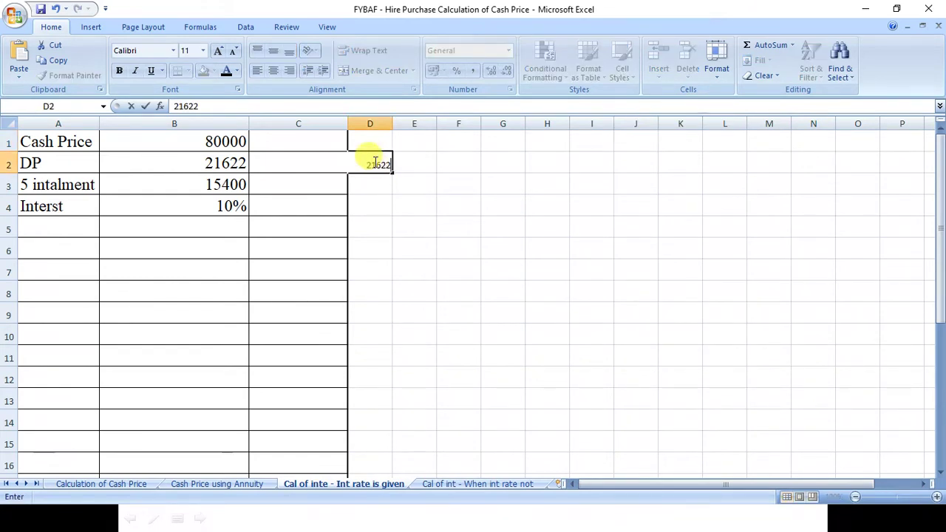
pyautogui.press('Return')
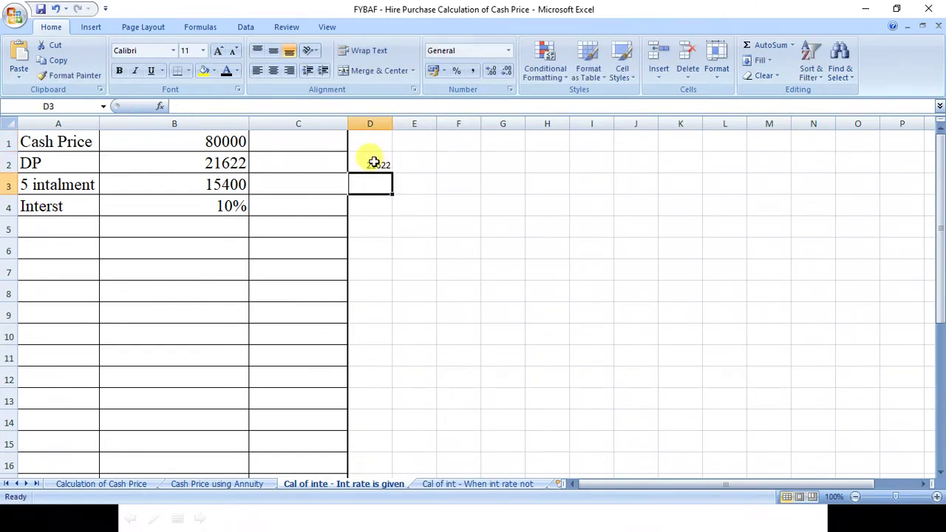
pyautogui.write('+154')
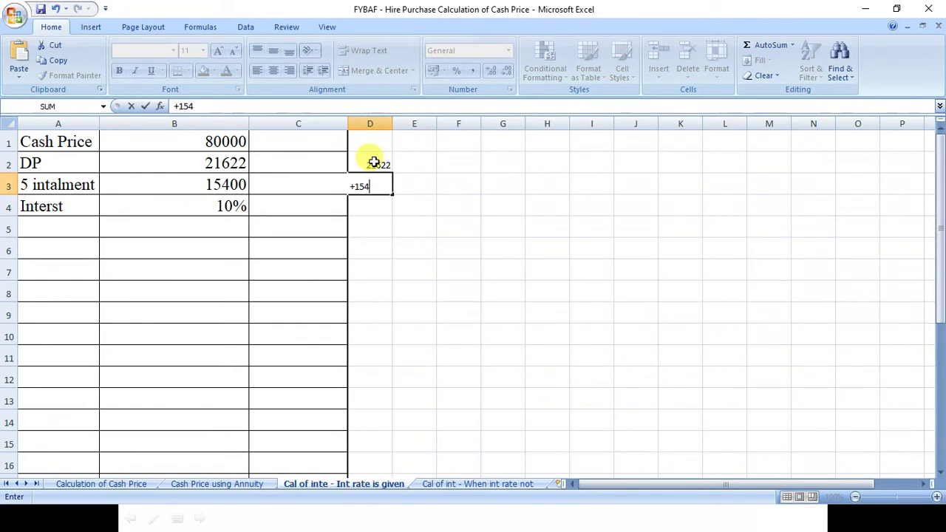
pyautogui.write('00*5')
pyautogui.press('Return')
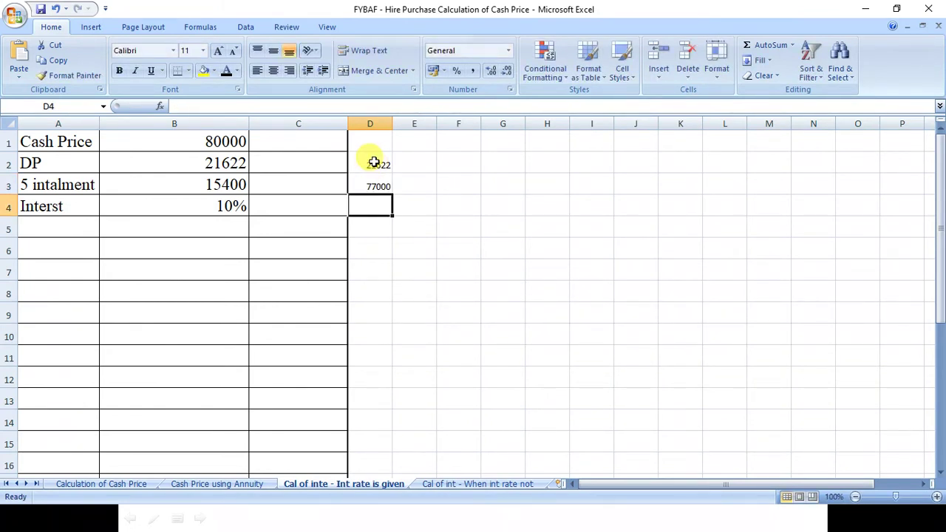
# - Label D4 "Total" and calculate the total amount payable in E4 as 21622+77000
pyautogui.write('Total')
pyautogui.press('Return')
pyautogui.press('Up')
pyautogui.press('Right')
pyautogui.write('+')
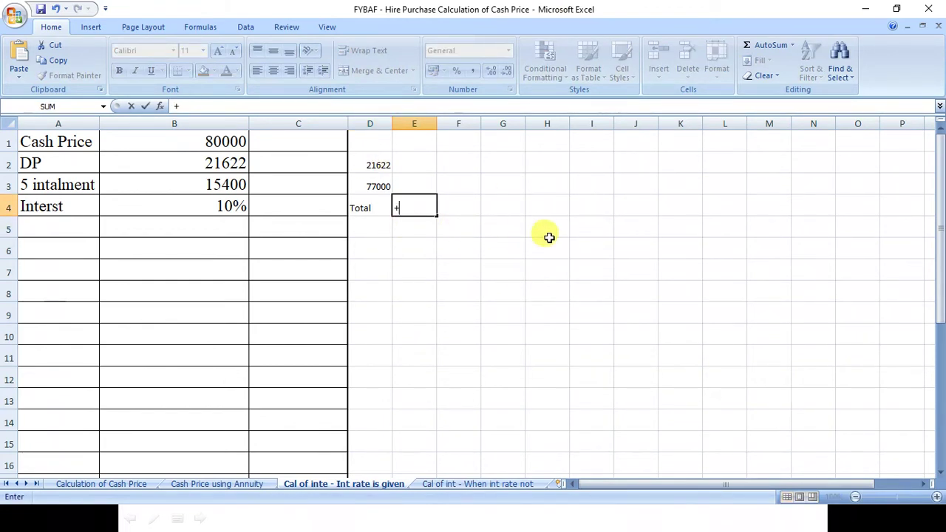
pyautogui.write('2160')
pyautogui.press('BackSpace')
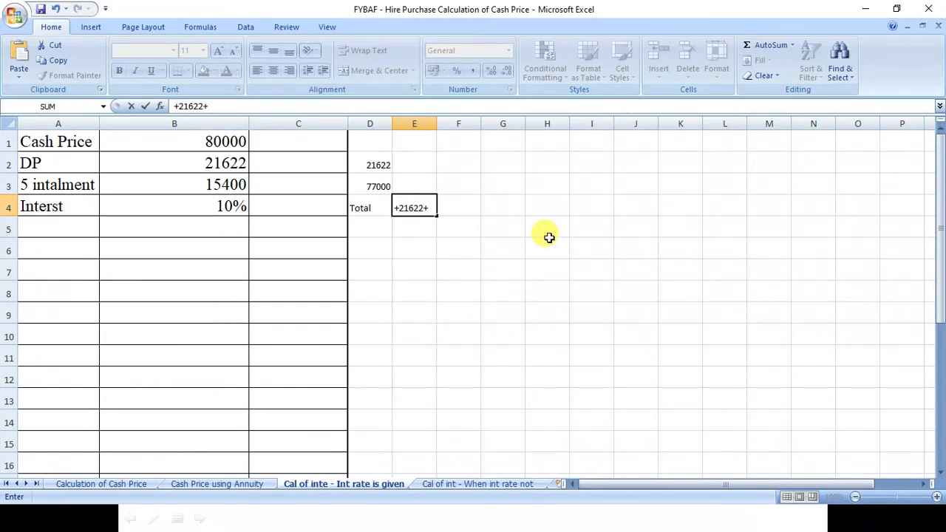
pyautogui.press('Return')
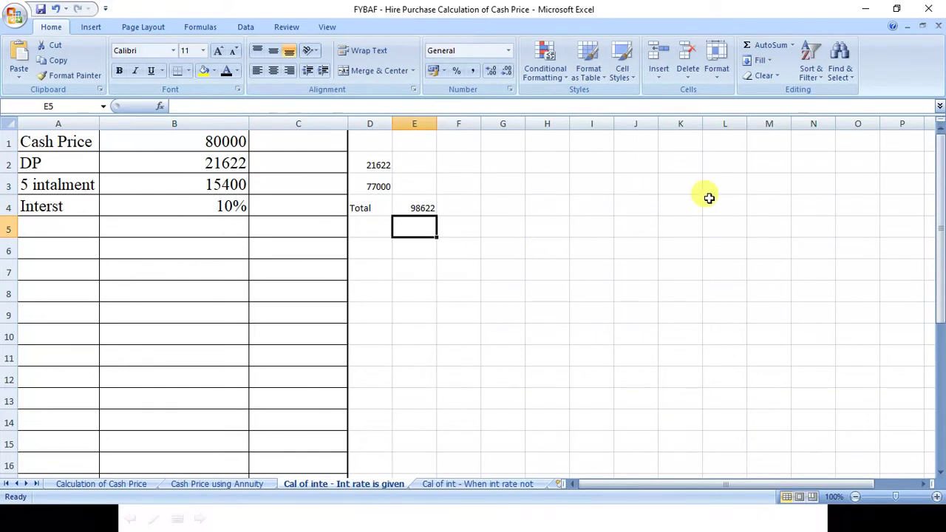
pyautogui.click(417, 208)
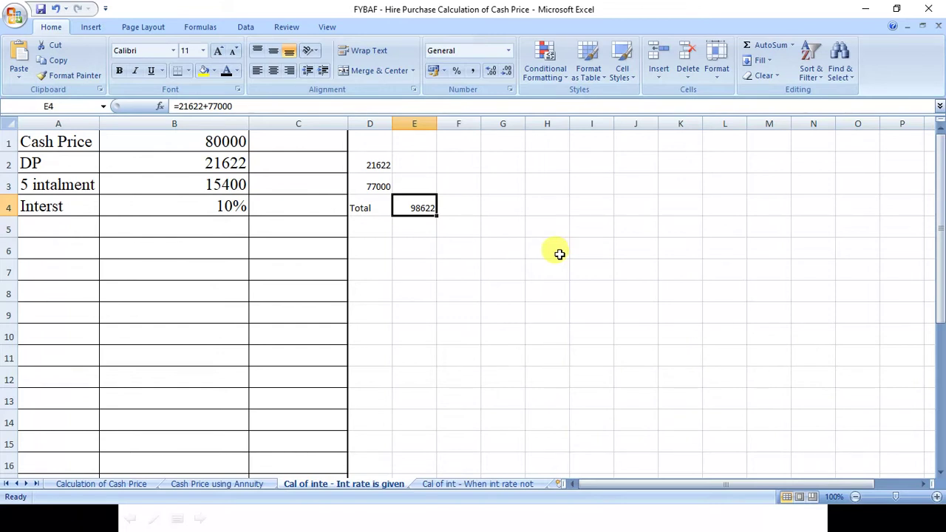
# - Label D5 "Cash Price" and enter 80000 beside it in E5
pyautogui.click(364, 229)
pyautogui.write('C')
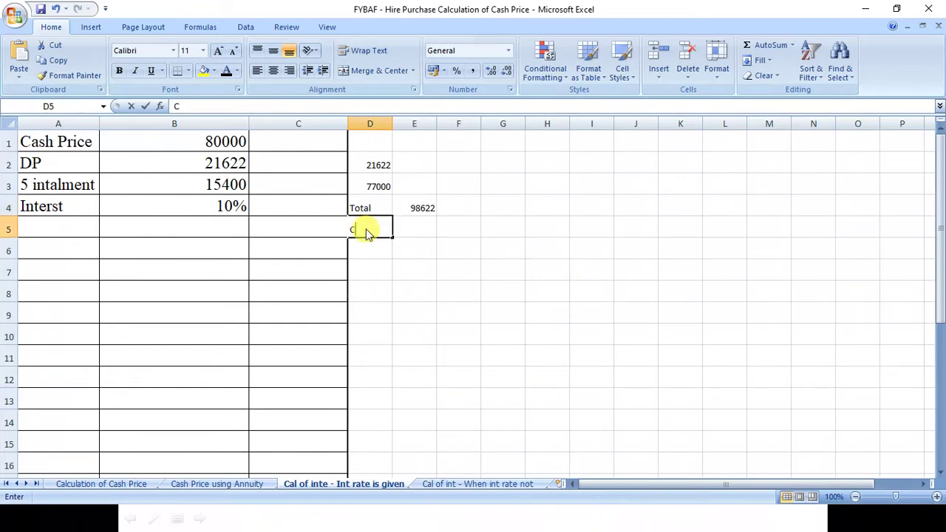
pyautogui.write('ash Pri')
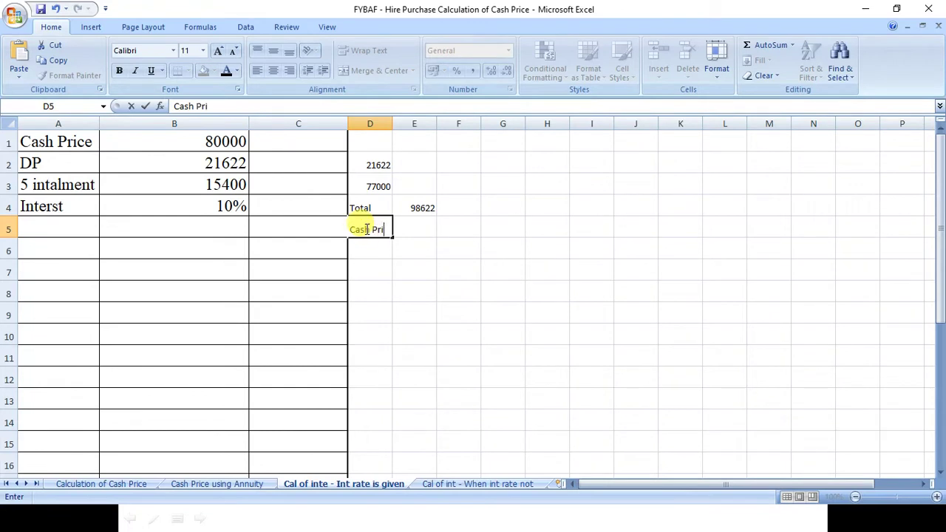
pyautogui.write('ce')
pyautogui.press('Return')
pyautogui.press('Up')
pyautogui.press('Right')
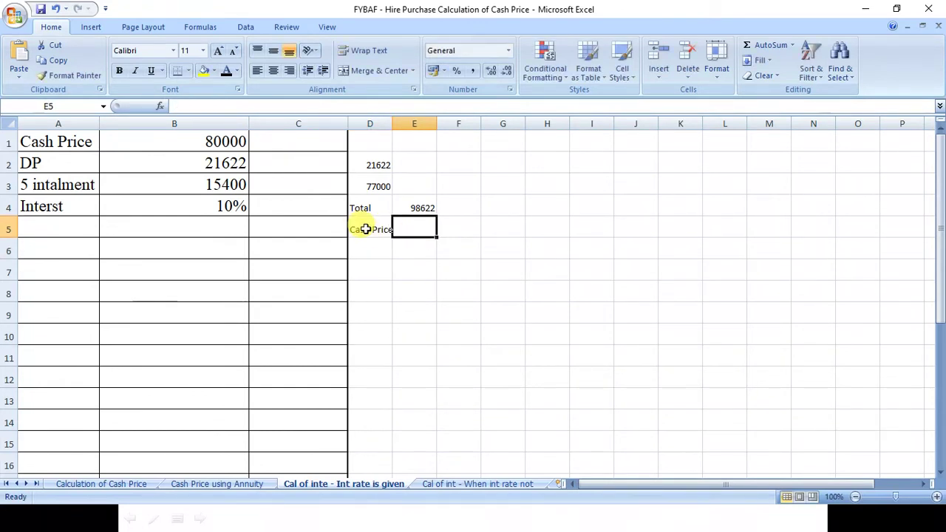
pyautogui.write('80000')
pyautogui.press('Return')
# - Subtract the cash price from the total in E6 with the formula E4-E5
pyautogui.write('+')
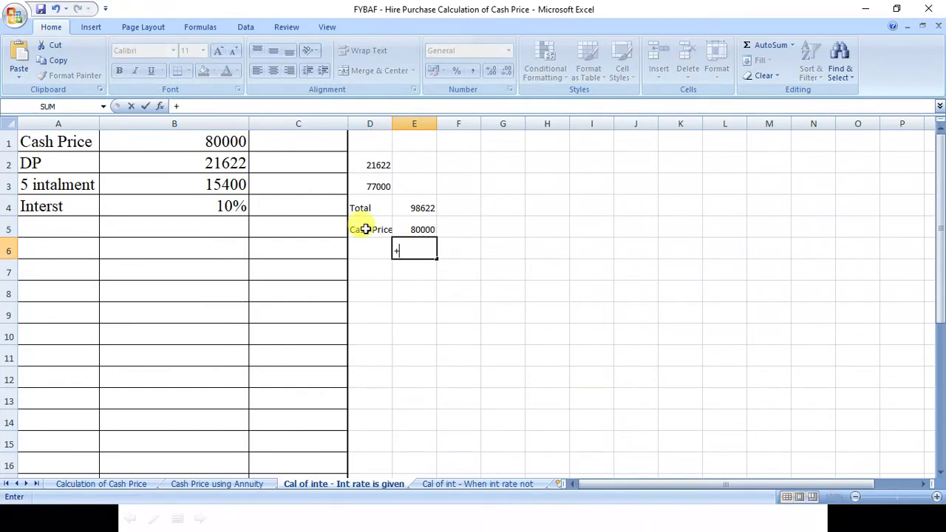
pyautogui.press('Up')
pyautogui.press('Up')
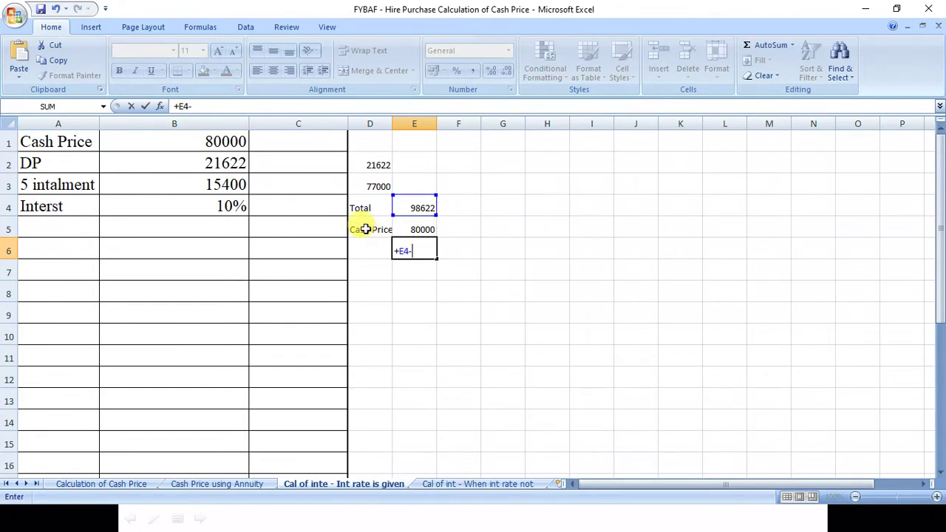
pyautogui.write('-')
pyautogui.press('Up')
pyautogui.press('Return')
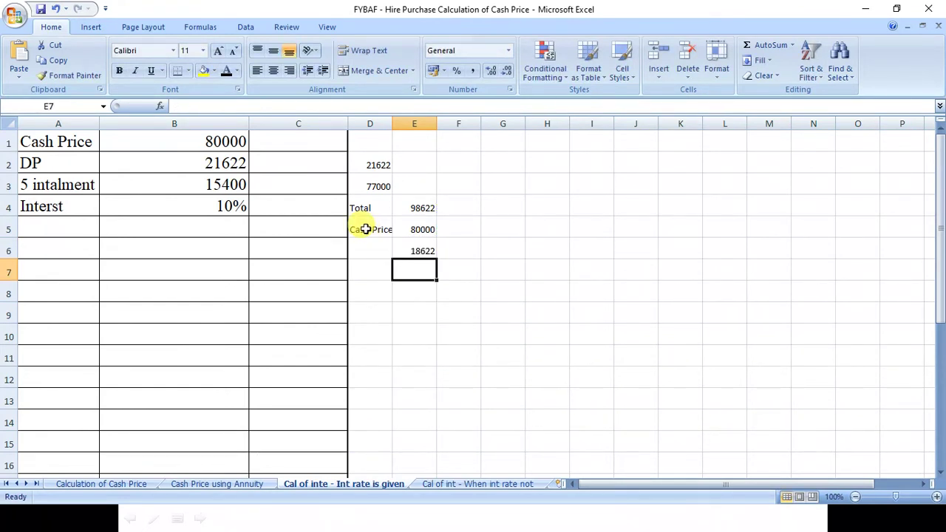
# - Label the difference in E6 by entering "Total interest" in F6
pyautogui.click(408, 248)
pyautogui.click(458, 248)
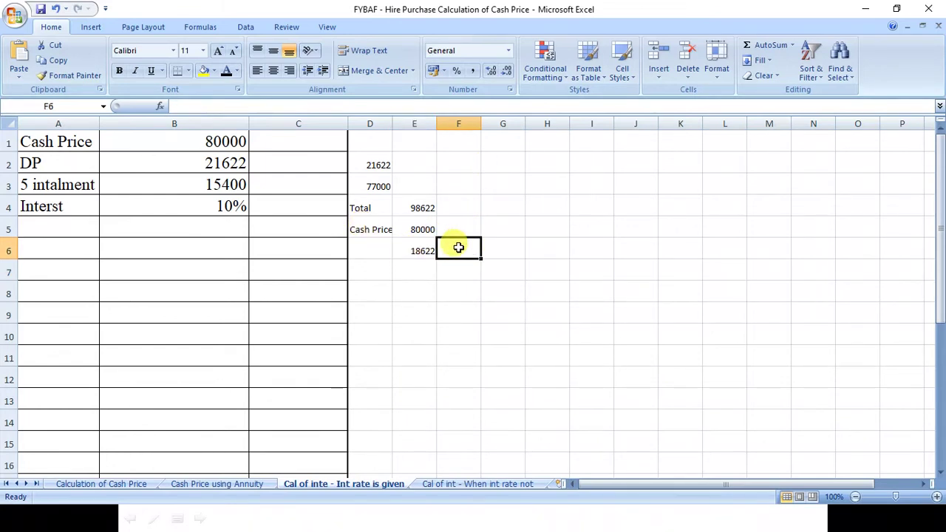
pyautogui.write('Total int')
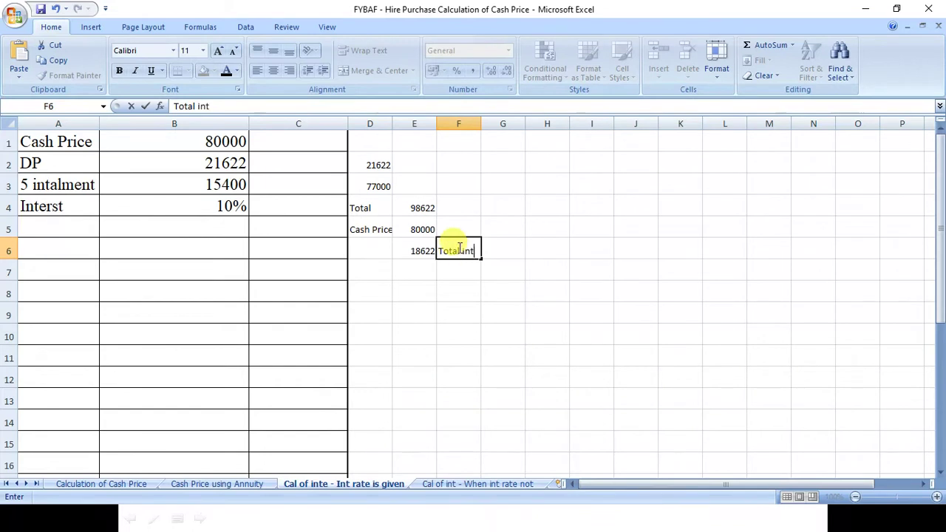
pyautogui.write('erest')
pyautogui.click(471, 362)
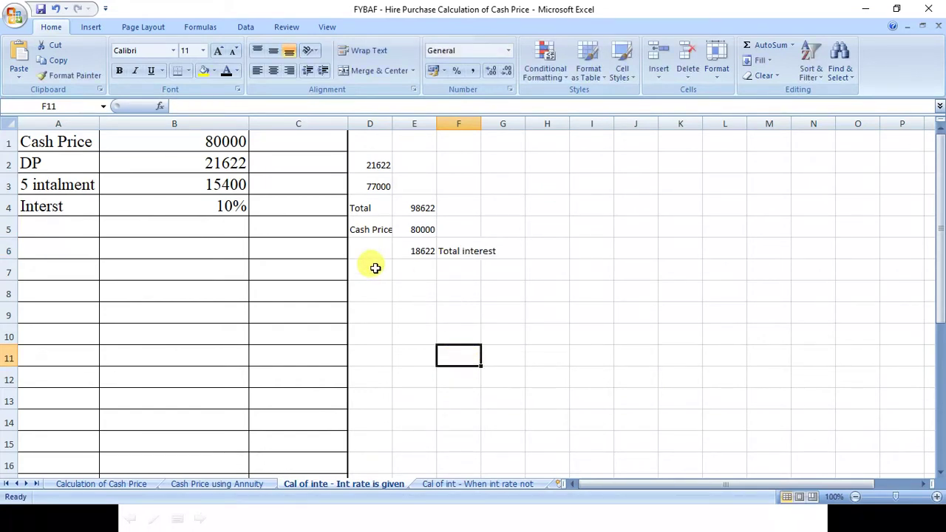
# - Review the total interest result along with the down payment and instalment figures it is based on
pyautogui.click(425, 251)
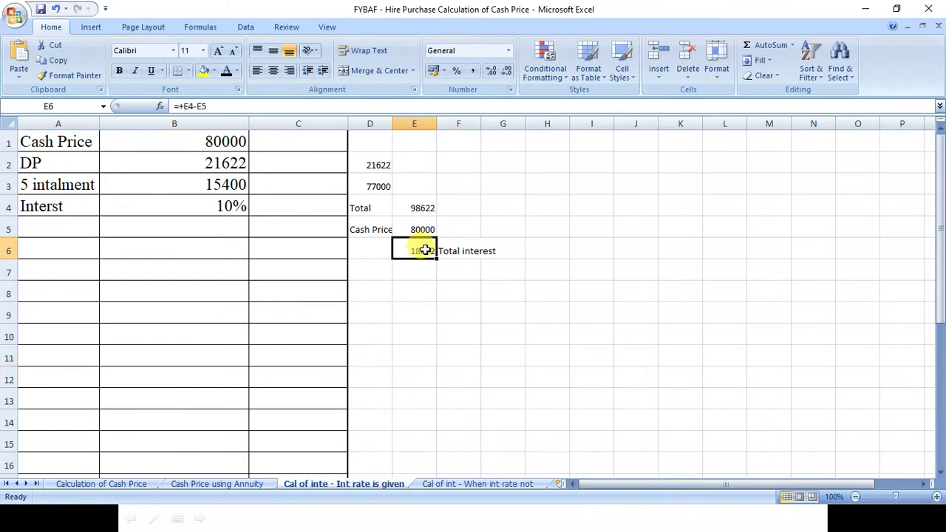
pyautogui.click(55, 189)
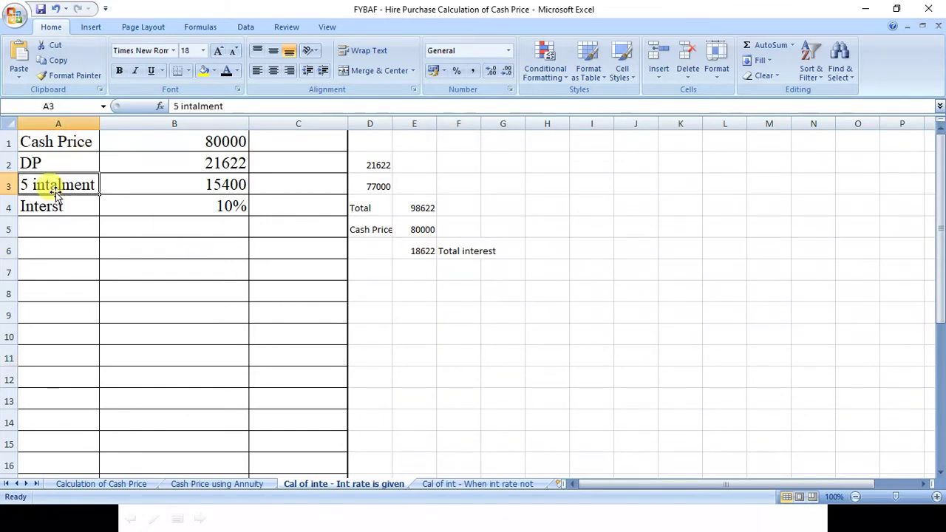
pyautogui.click(445, 252)
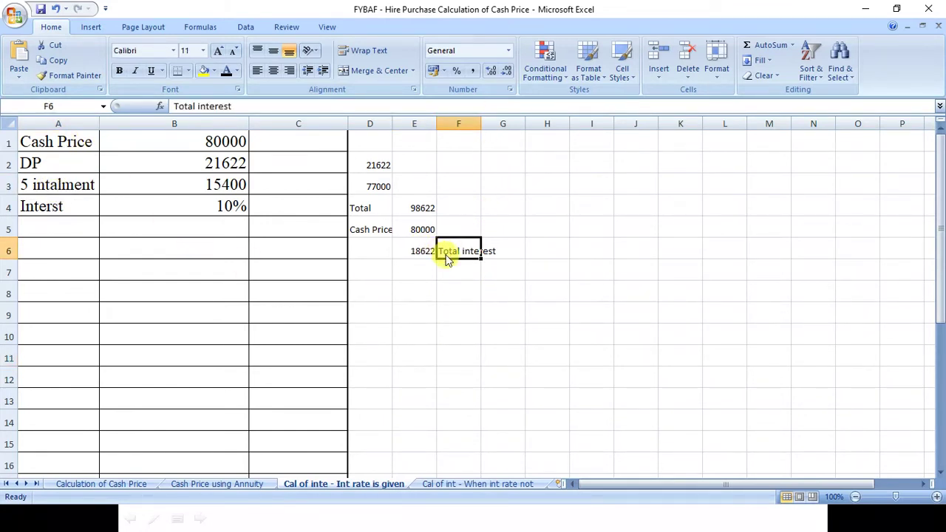
pyautogui.moveTo(426, 252); pyautogui.dragTo(452, 253)
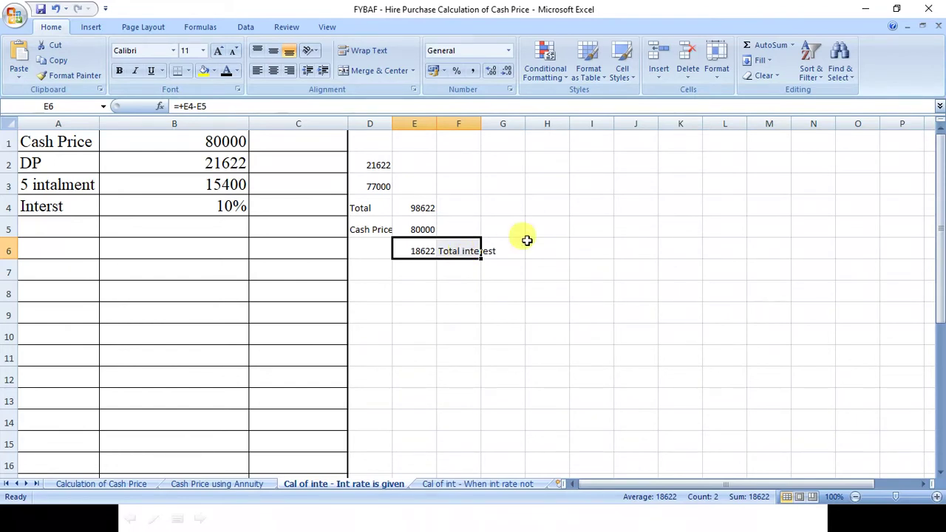
pyautogui.click(377, 165)
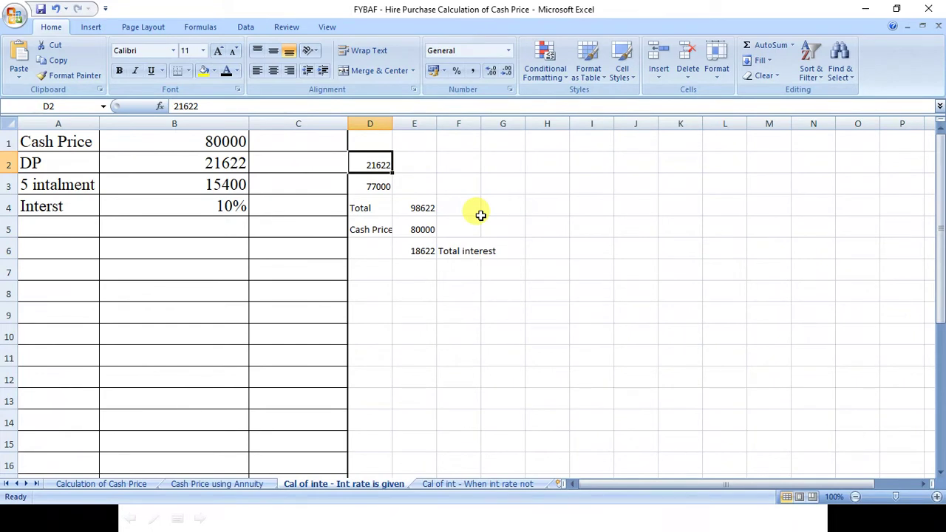
pyautogui.click(231, 184)
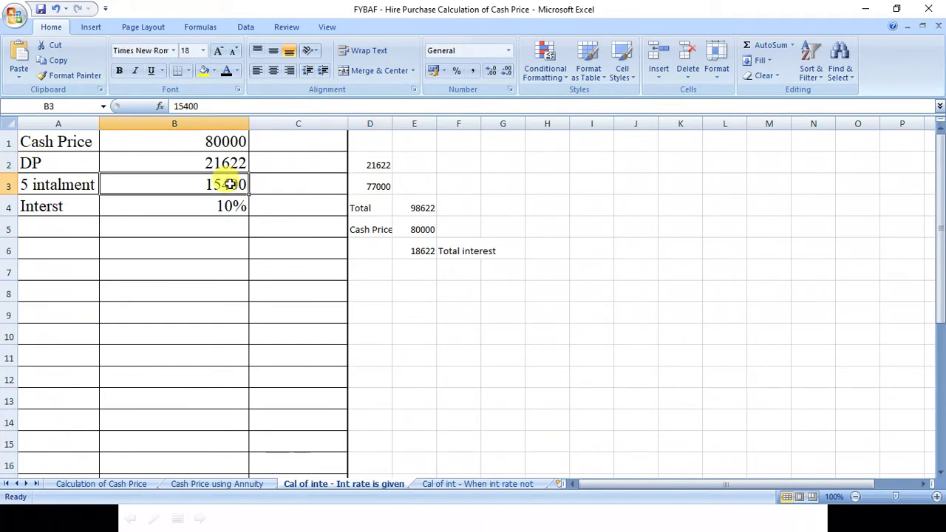
pyautogui.click(378, 185)
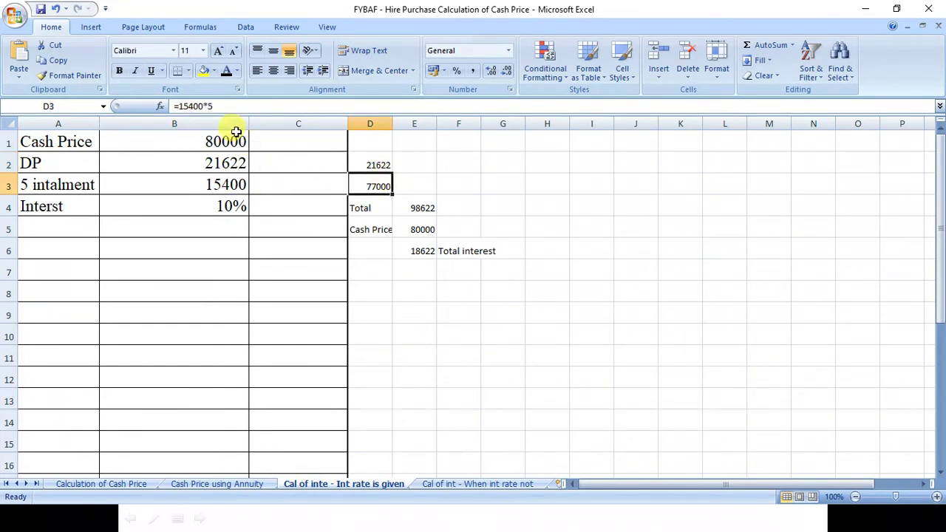
pyautogui.moveTo(222, 105); pyautogui.dragTo(154, 108)
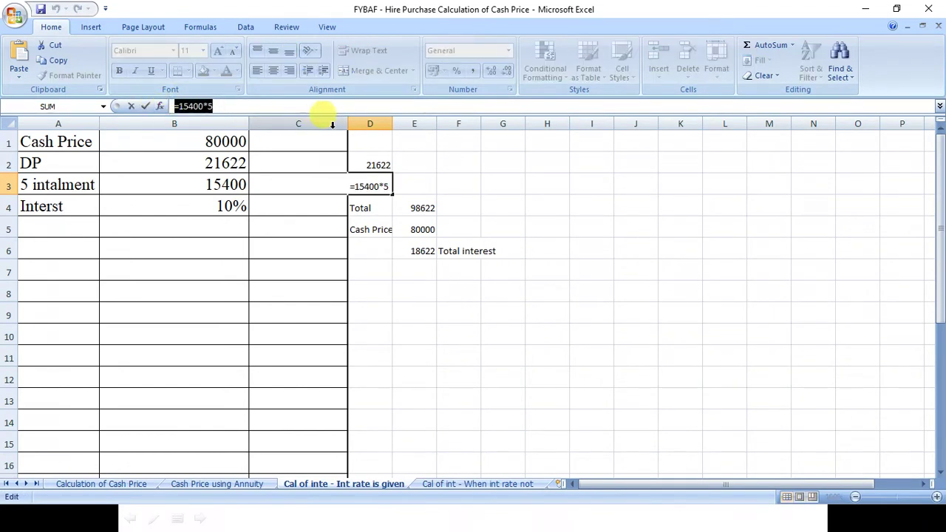
pyautogui.write('=')
pyautogui.click(418, 229)
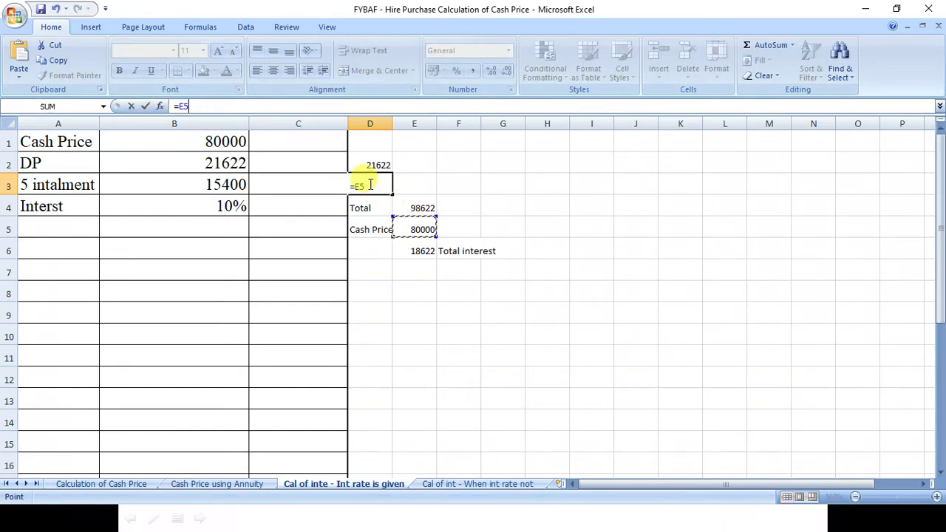
pyautogui.press('Escape')
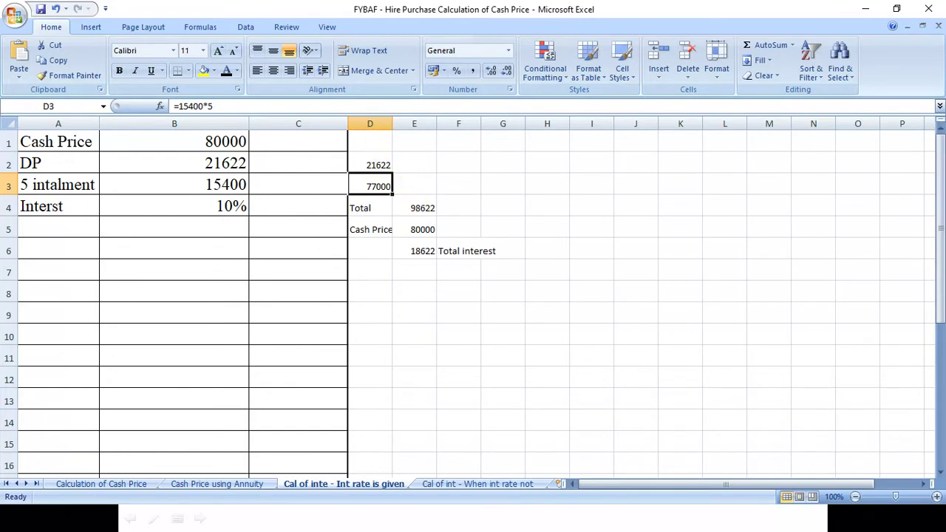
# - Examine how the total in E4 and the cash price in E5 lead to the total interest in E6
pyautogui.click(422, 207)
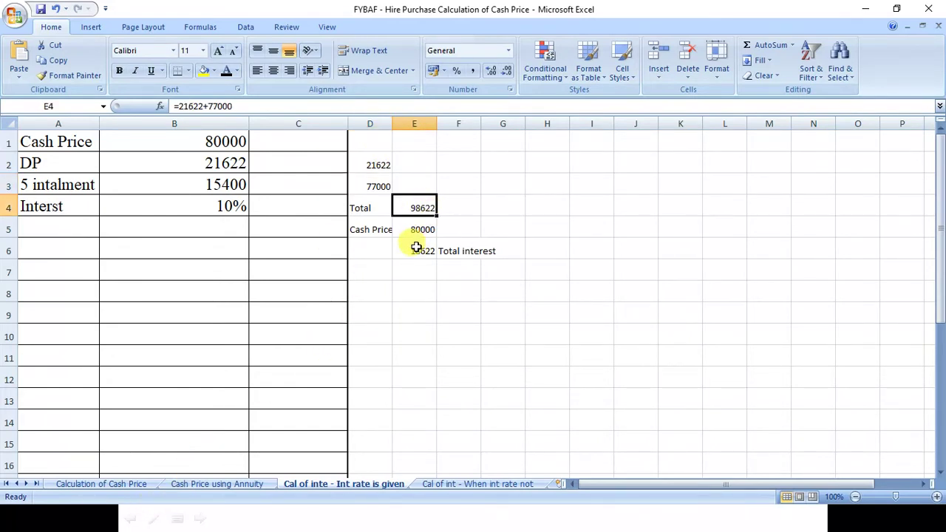
pyautogui.click(419, 224)
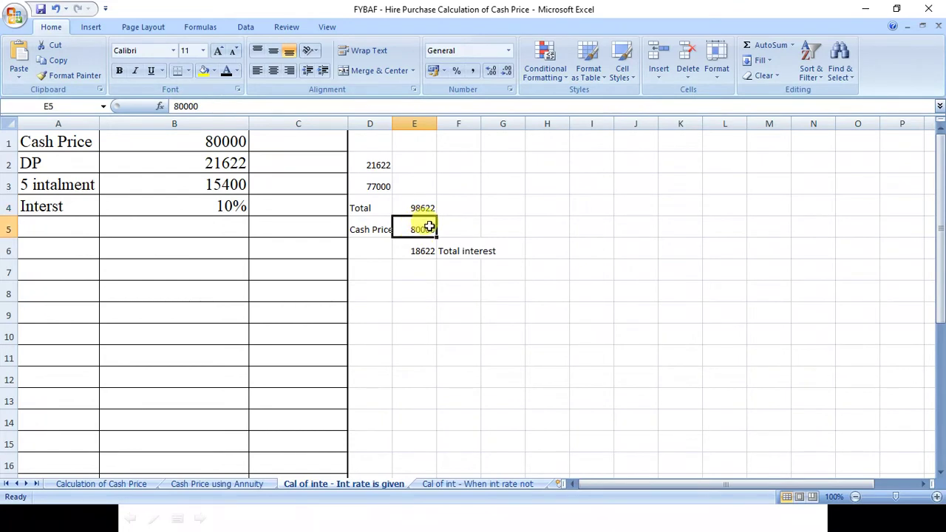
pyautogui.click(409, 255)
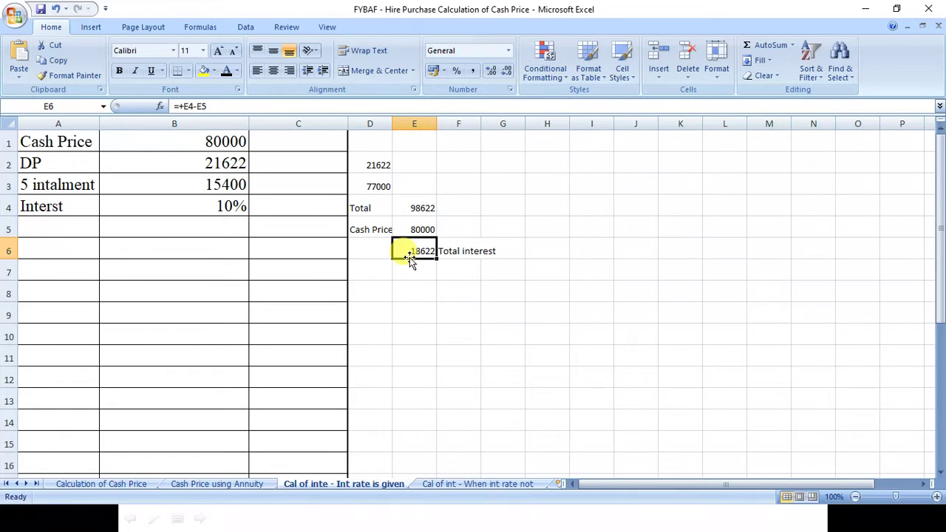
pyautogui.click(61, 246)
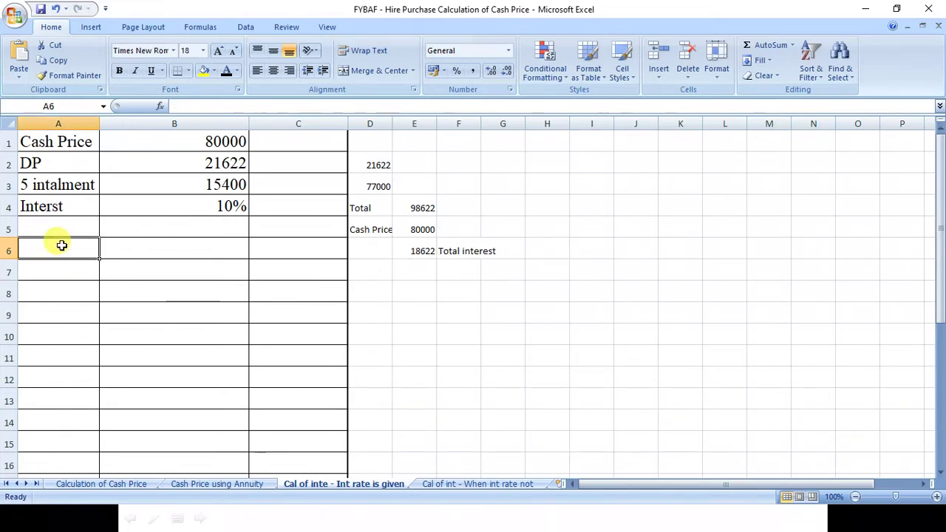
pyautogui.moveTo(62, 245); pyautogui.dragTo(161, 241)
pyautogui.click(161, 246)
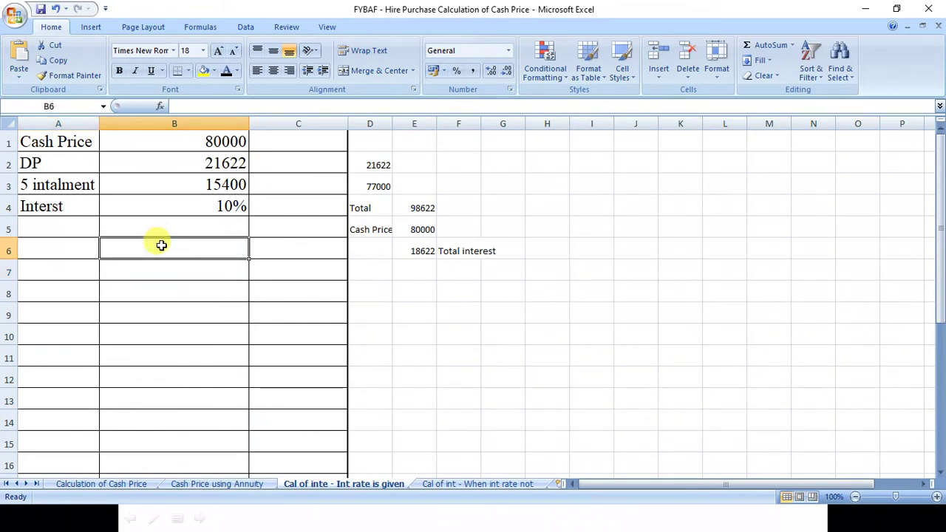
# - Reveal the hidden amount in B6:C6 by applying the black font colour, and enter "Cash Price" as the label in B6
pyautogui.click(267, 241)
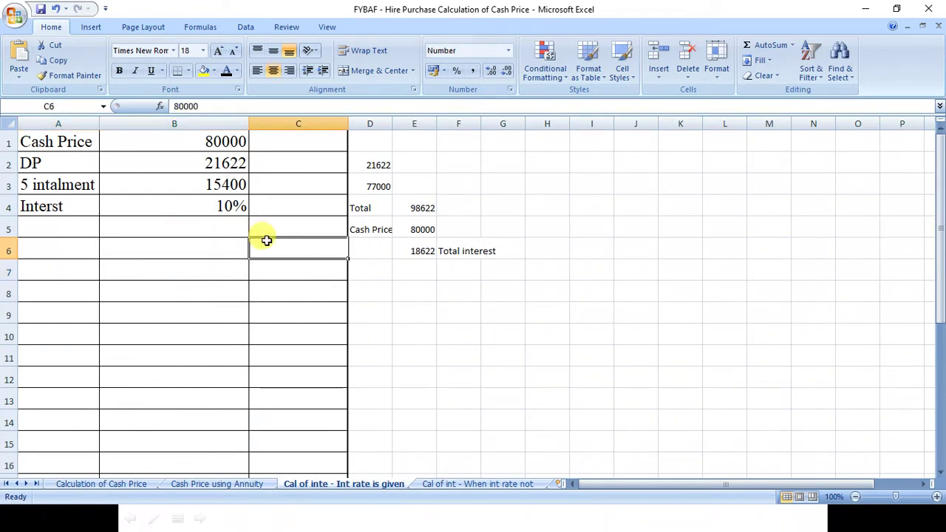
pyautogui.click(195, 253)
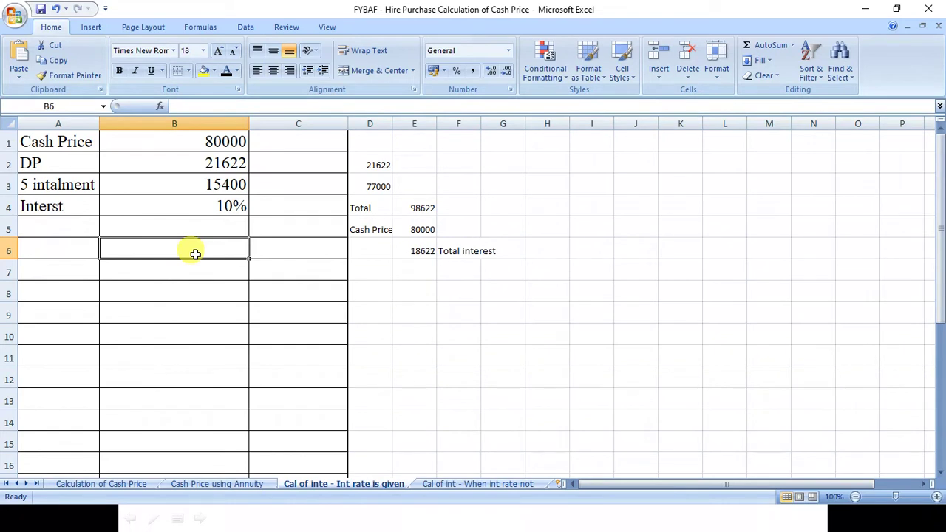
pyautogui.moveTo(195, 253); pyautogui.dragTo(283, 247)
pyautogui.click(227, 71)
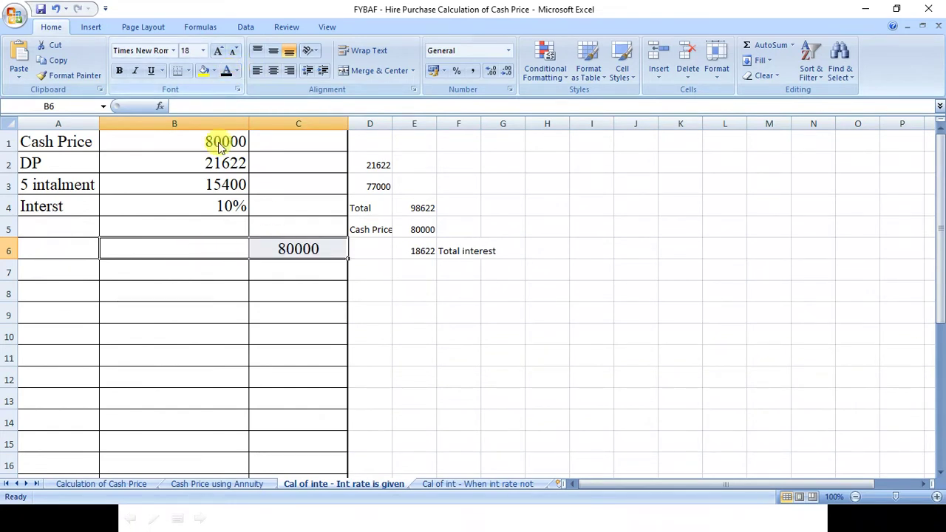
pyautogui.click(198, 240)
pyautogui.write('Cash Price')
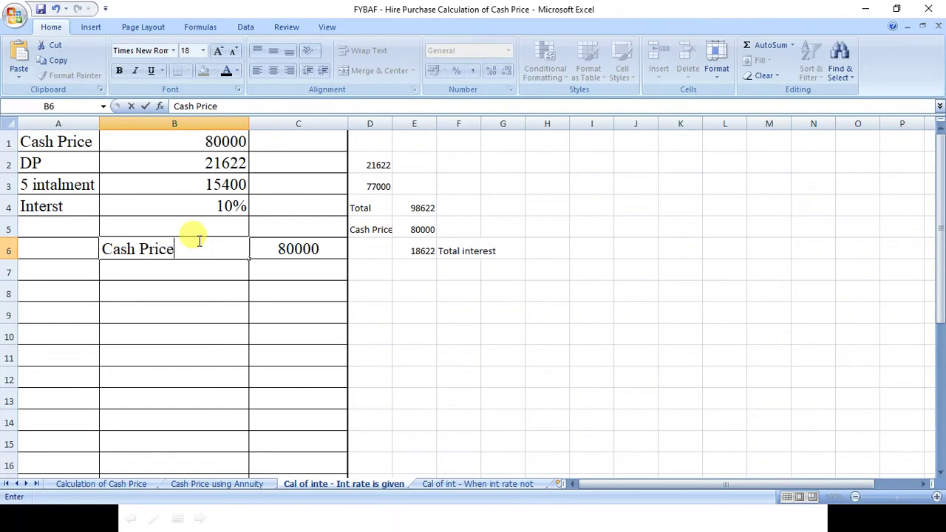
pyautogui.press('Return')
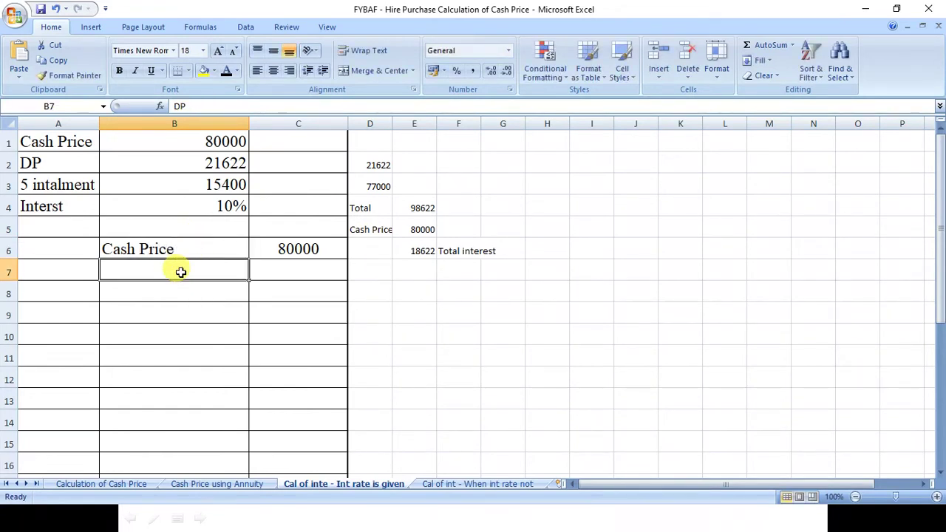
# - Apply the black font colour to the hidden DP row in B7:C7 and the balance row in B8:C8
pyautogui.moveTo(205, 270); pyautogui.dragTo(254, 269)
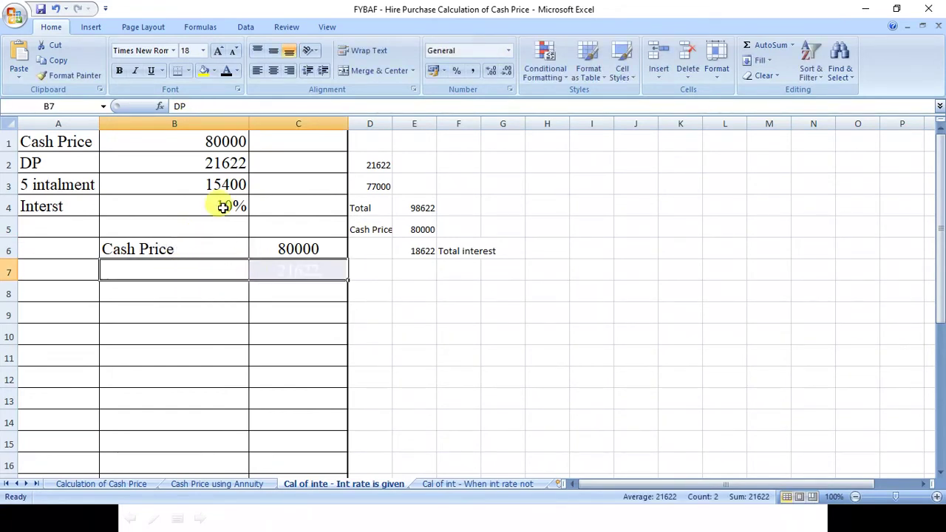
pyautogui.click(226, 71)
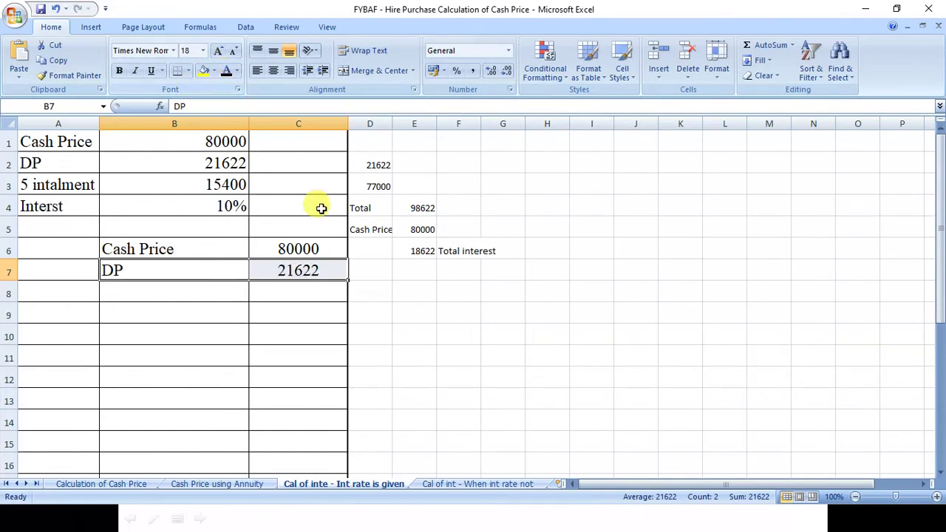
pyautogui.doubleClick(233, 289)
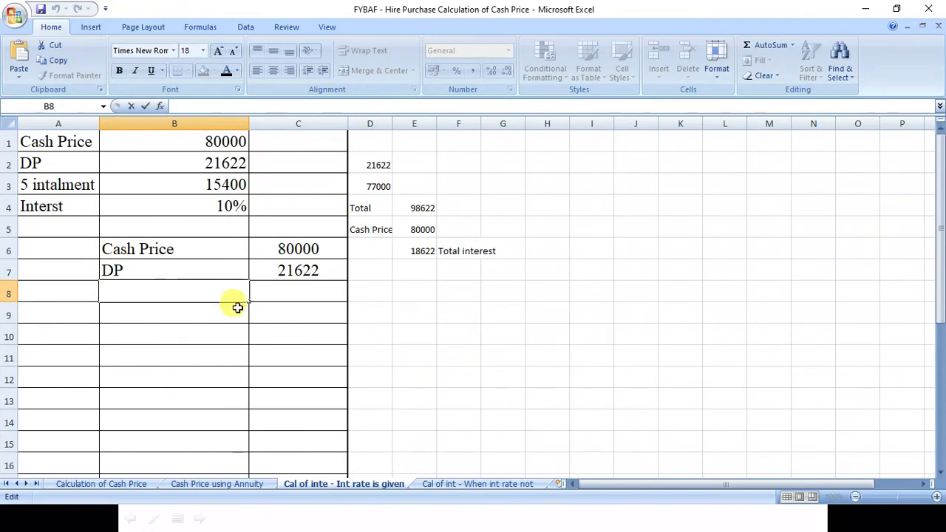
pyautogui.click(236, 318)
pyautogui.moveTo(238, 295); pyautogui.dragTo(264, 293)
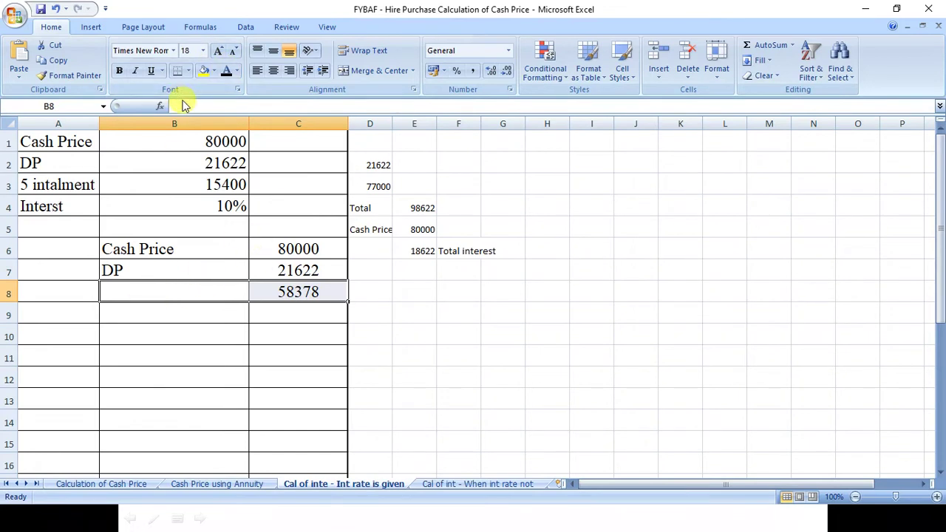
pyautogui.click(206, 315)
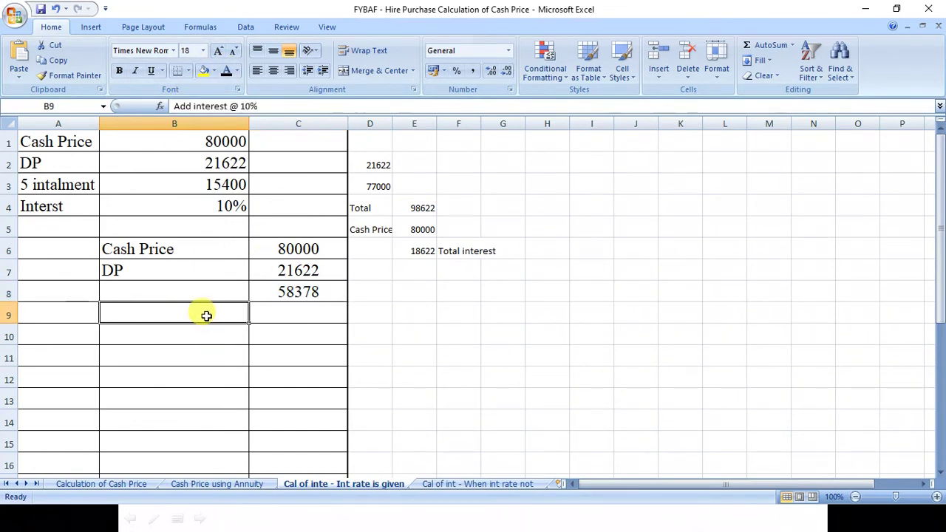
# - Note the calculation sequence beside the table by entering "Add interst" in E8 and "Less EMI" in E9
pyautogui.click(425, 290)
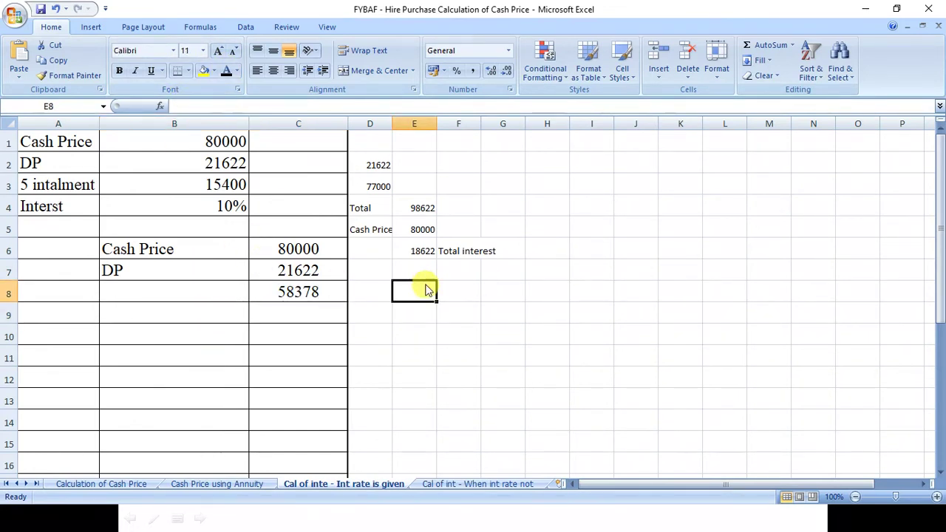
pyautogui.write('Add interst')
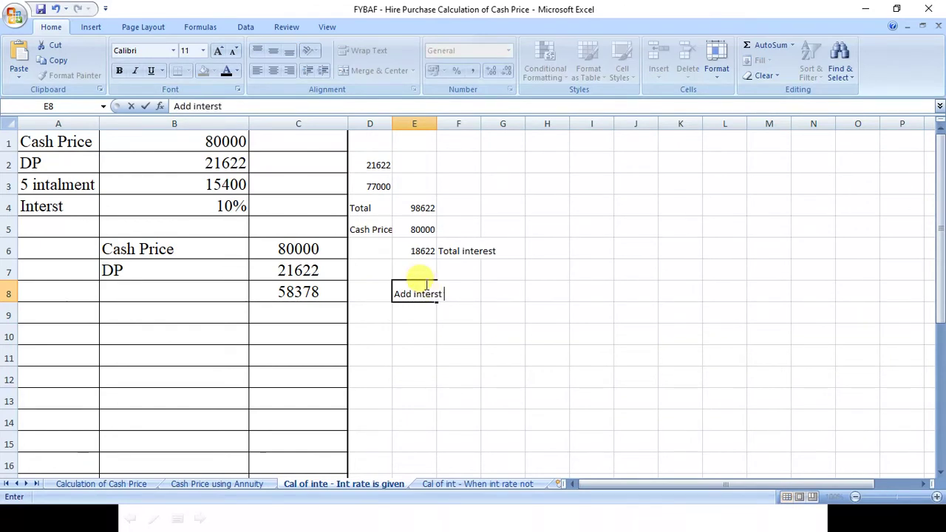
pyautogui.press('Return')
pyautogui.write('Less EMI')
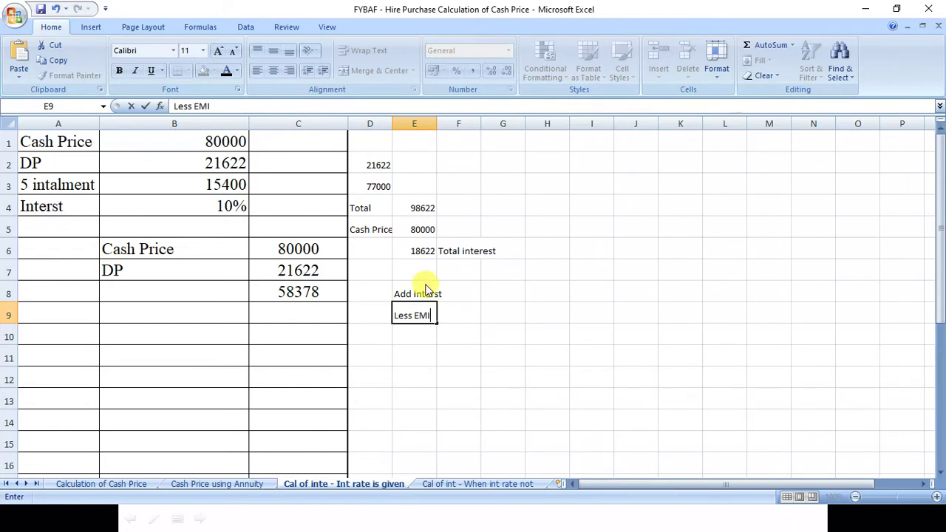
pyautogui.press('Return')
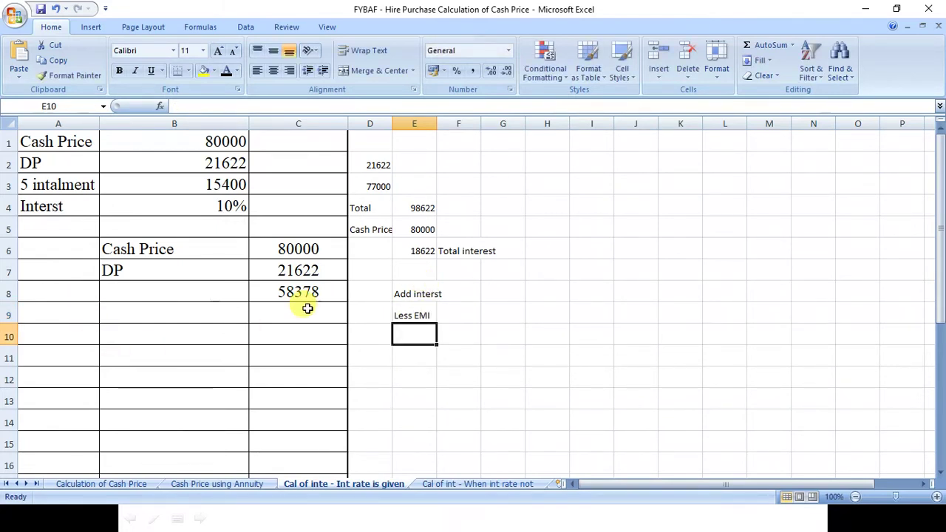
# - Reveal the hidden interest label in B9 and its amount in C9 with the black font colour
pyautogui.click(84, 312)
pyautogui.click(132, 316)
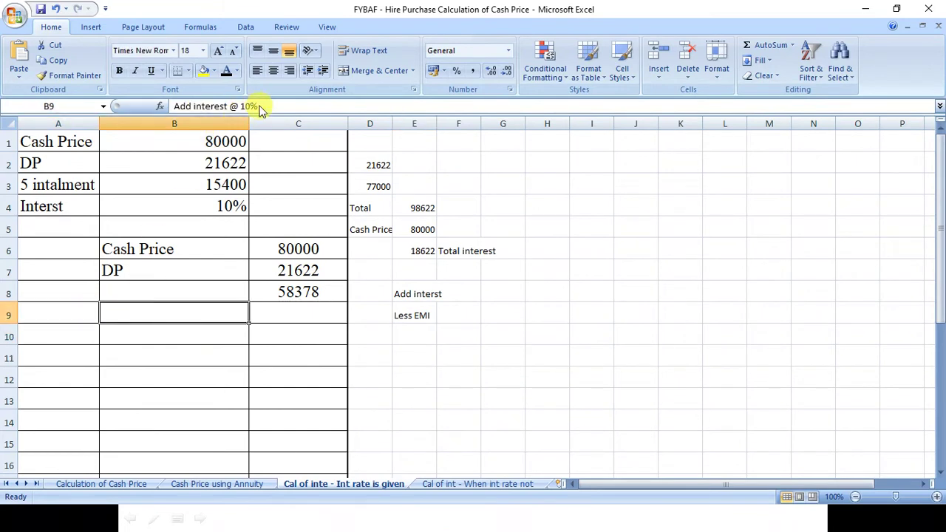
pyautogui.click(226, 71)
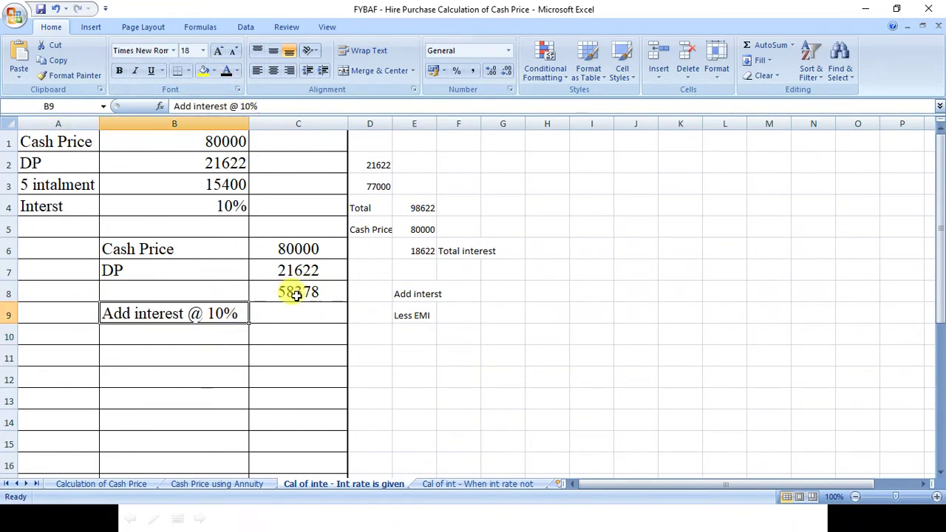
pyautogui.click(290, 250)
pyautogui.click(285, 270)
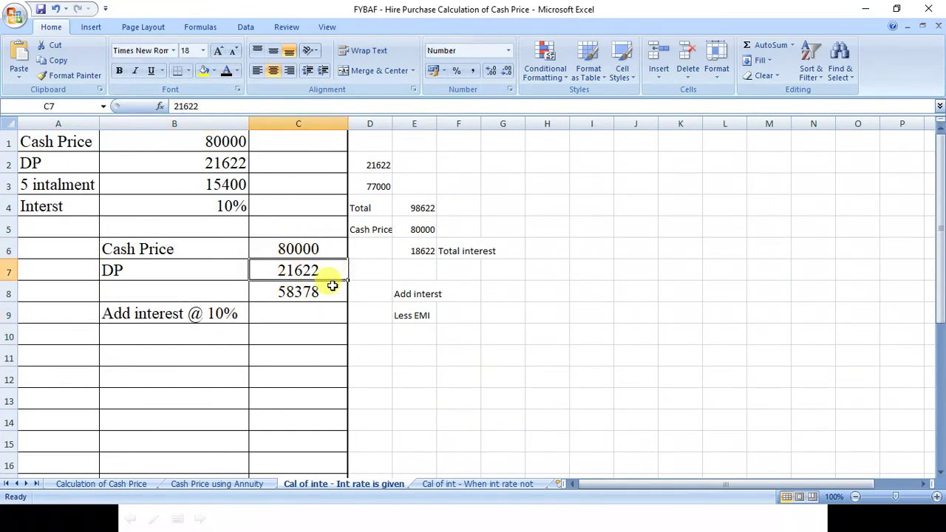
pyautogui.click(305, 291)
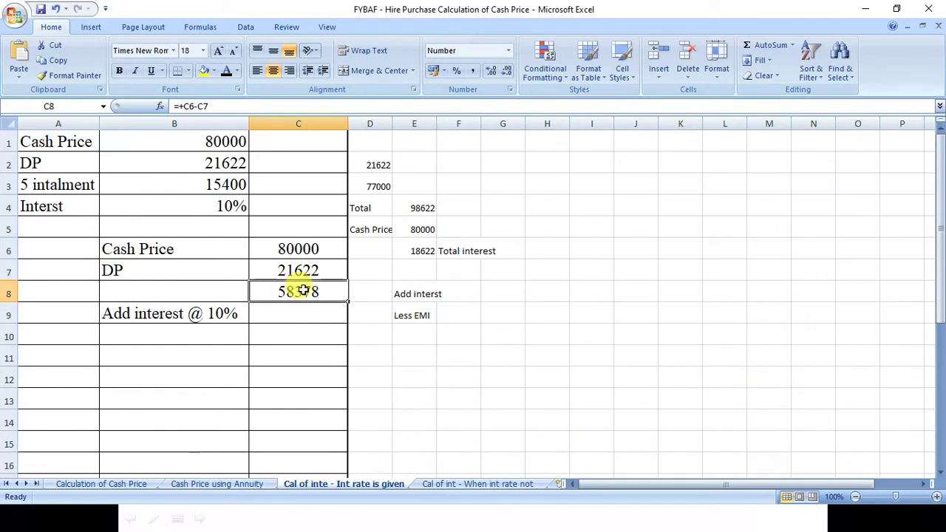
pyautogui.click(266, 306)
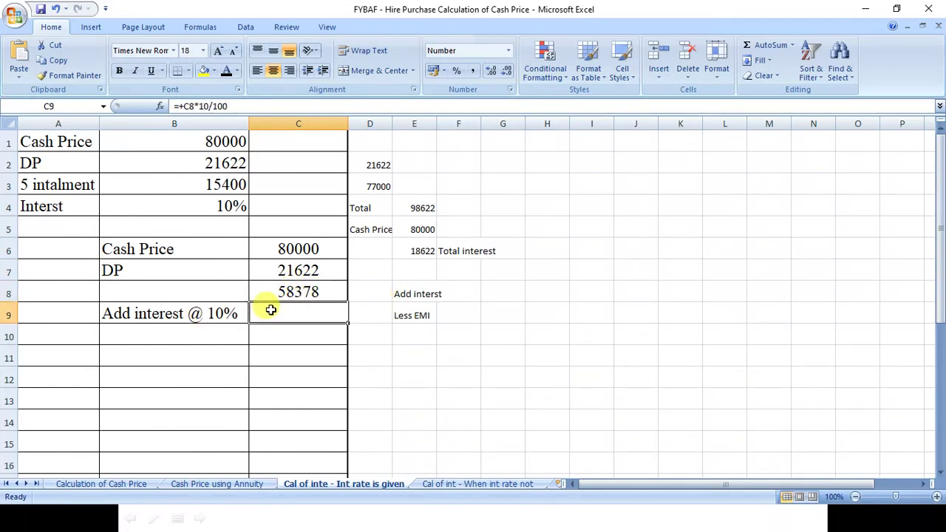
pyautogui.click(227, 70)
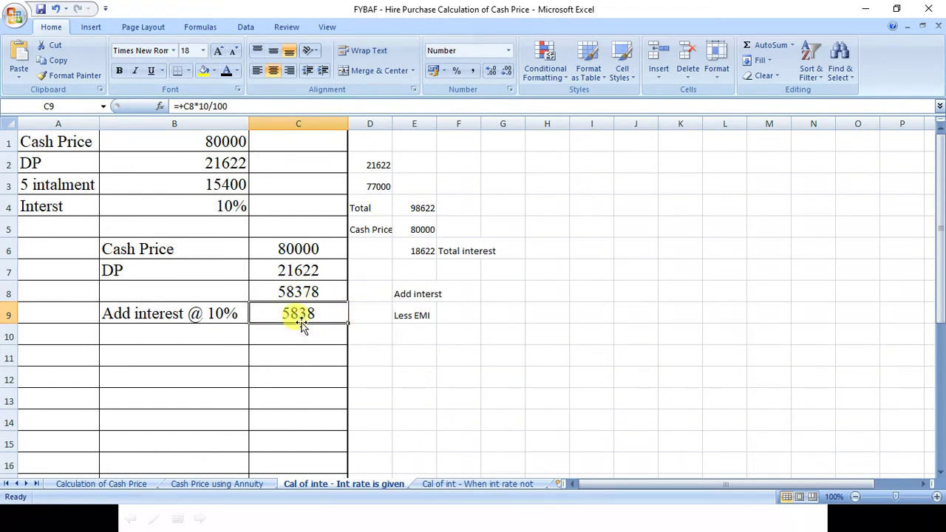
# - Apply the black font colour to the hidden sum of balance and interest in C10
pyautogui.click(308, 333)
pyautogui.click(226, 71)
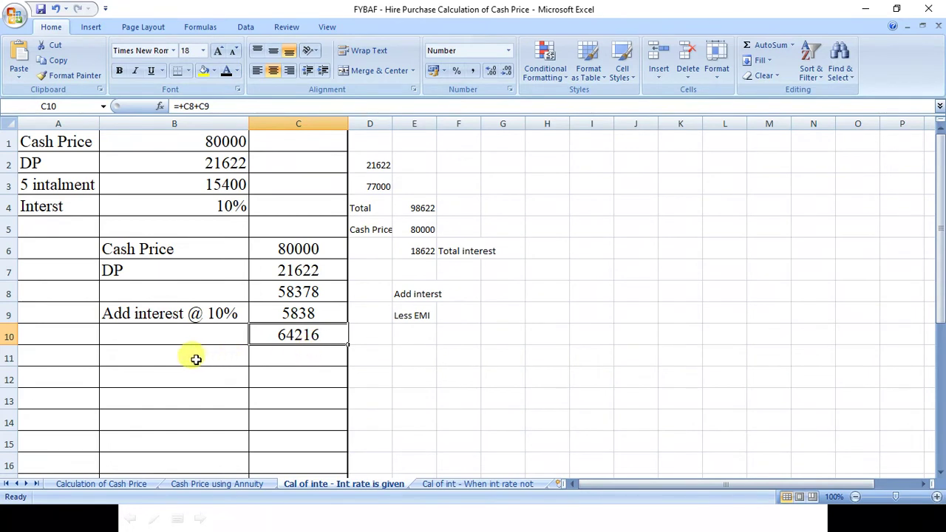
pyautogui.click(421, 329)
# - Reveal the Less EMI label and amount in B11:C11 and the remaining balance in C12 with the black font colour
pyautogui.click(183, 355)
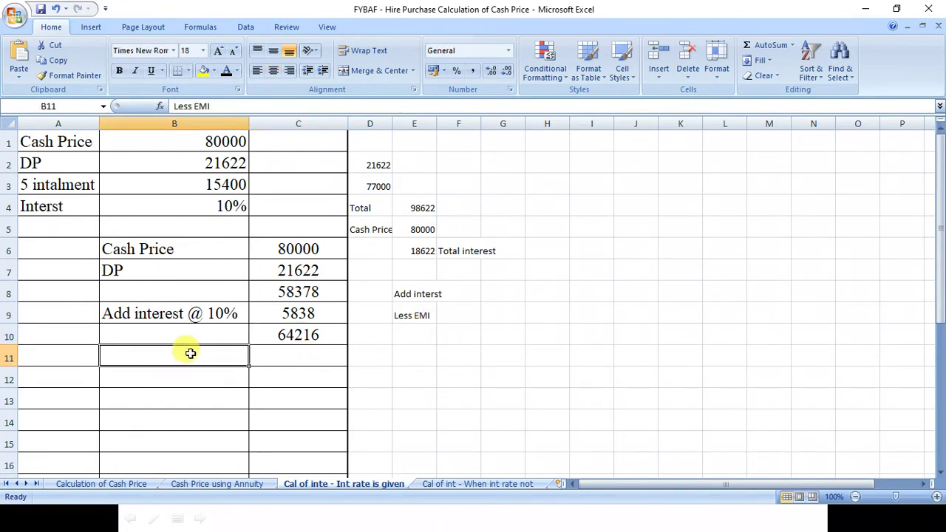
pyautogui.click(226, 70)
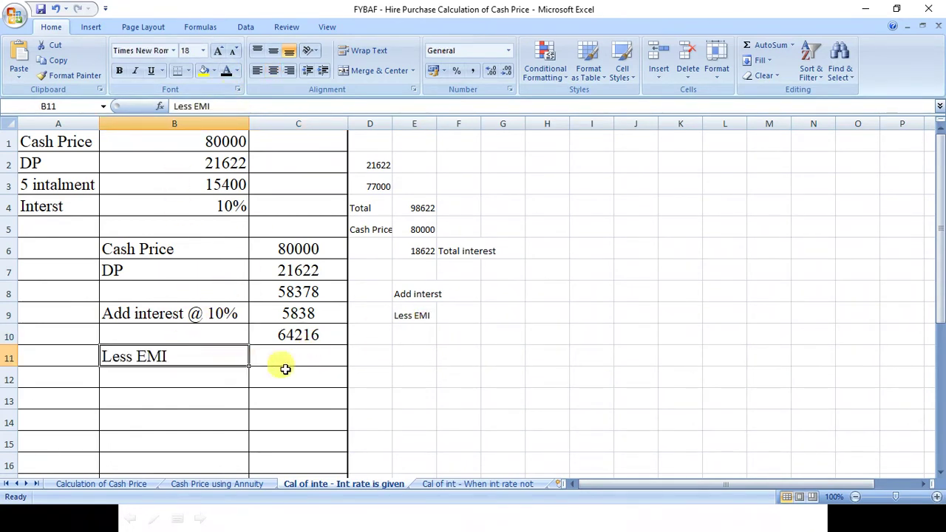
pyautogui.click(281, 365)
pyautogui.click(226, 70)
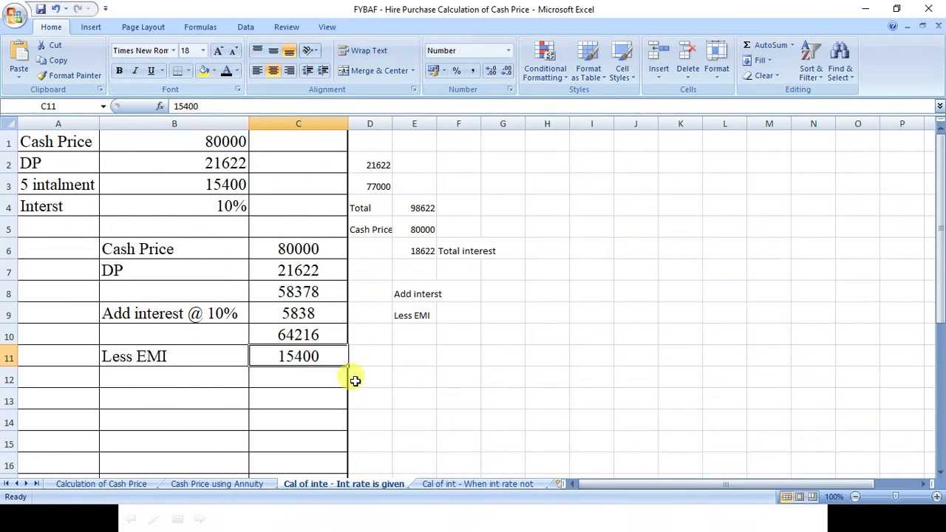
pyautogui.click(247, 380)
pyautogui.click(282, 377)
pyautogui.click(227, 70)
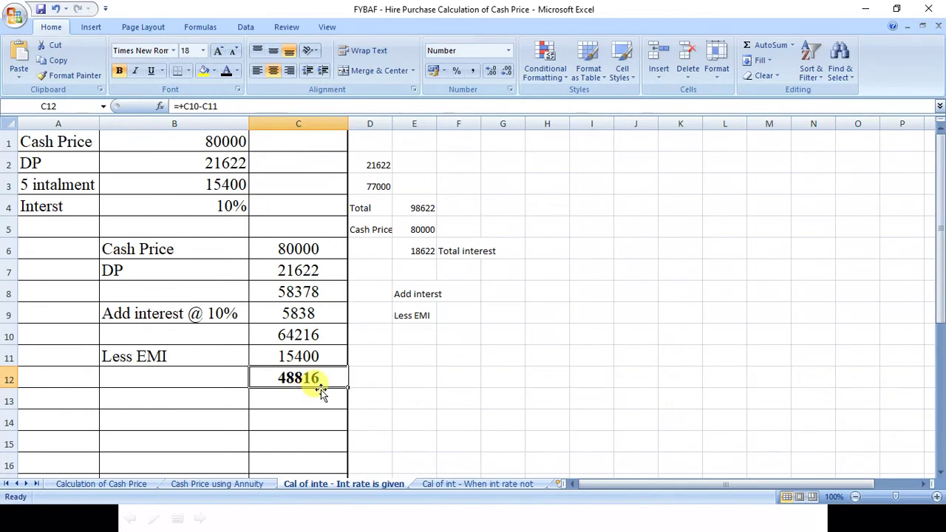
# - Check the interest formula in C9 without changing it, and fill the cell with yellow
pyautogui.doubleClick(313, 316)
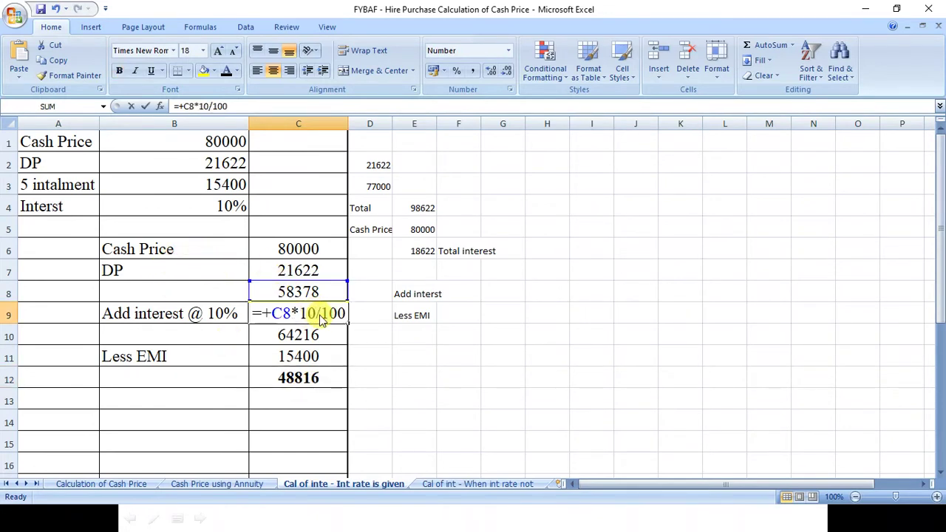
pyautogui.click(371, 328)
pyautogui.press('Escape')
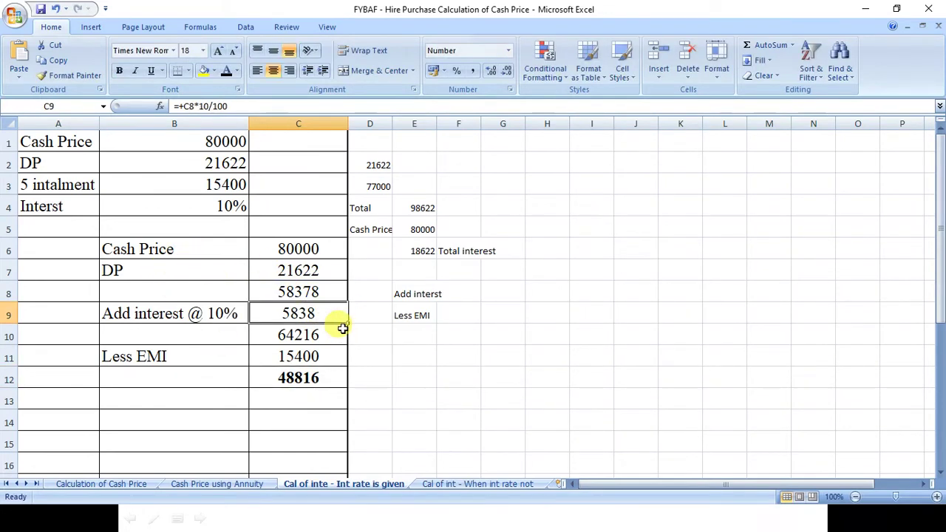
pyautogui.click(205, 71)
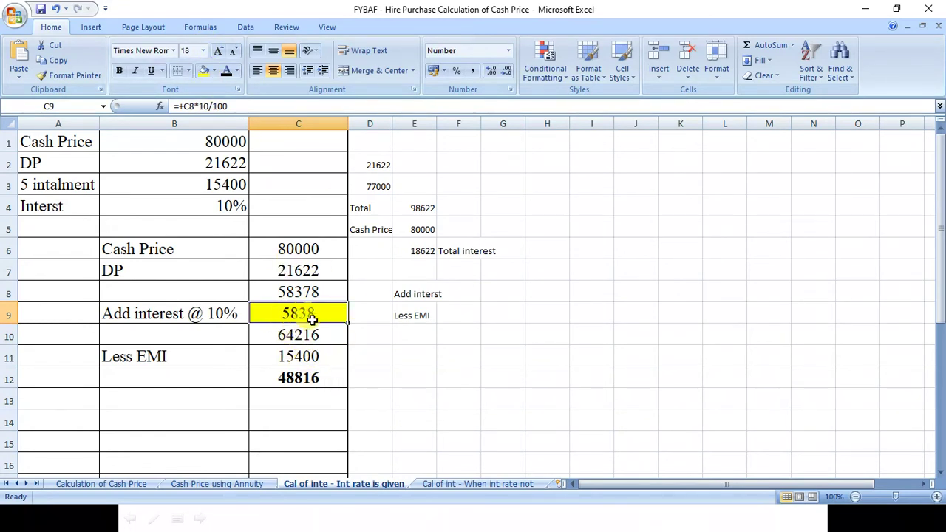
# - Inspect the total interest formula in E6 and keep it as it is
pyautogui.click(425, 251)
pyautogui.write('=+E4-E5')
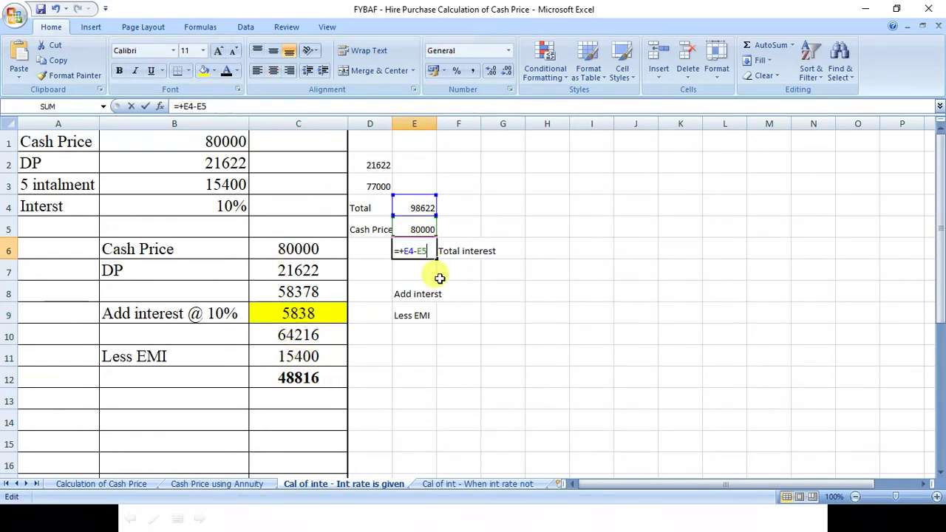
pyautogui.hotkey('ctrl', 'Return')
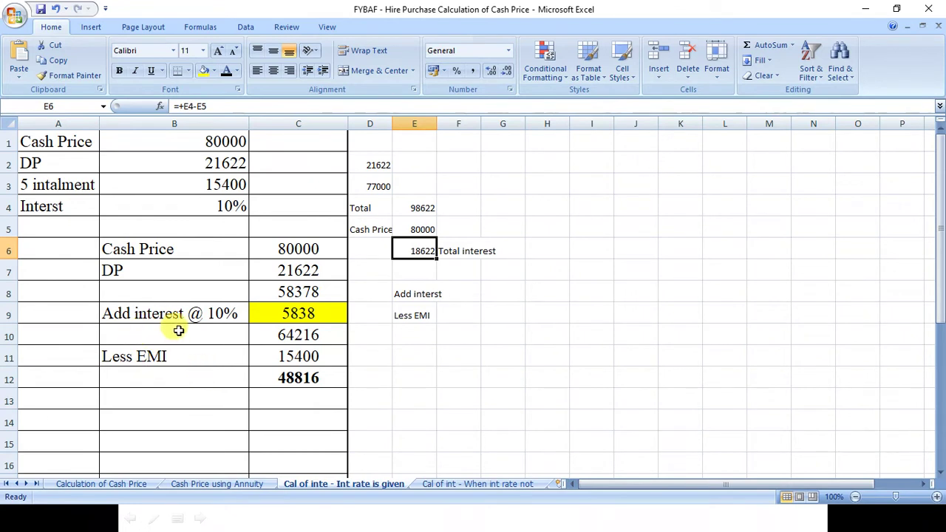
# - Number the first interest row by entering 1 in A9
pyautogui.click(65, 315)
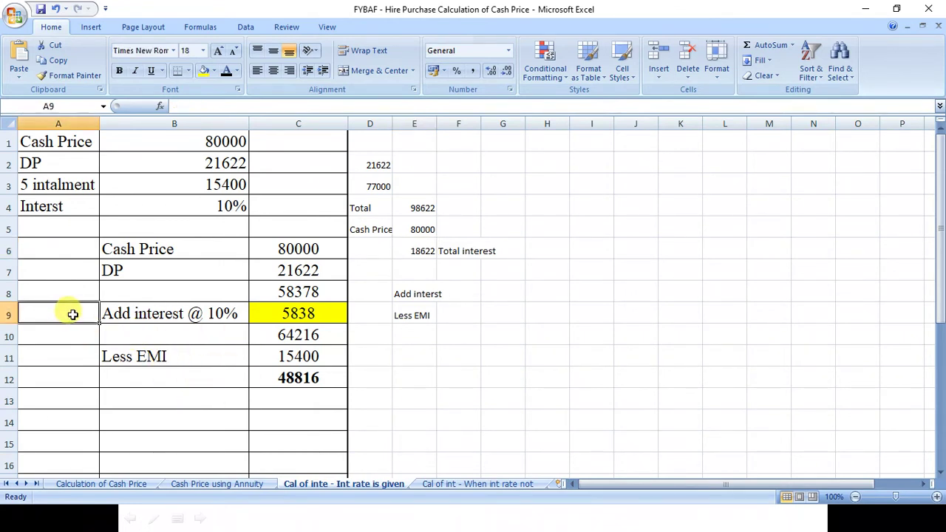
pyautogui.write('1')
pyautogui.hotkey('ctrl', 'Return')
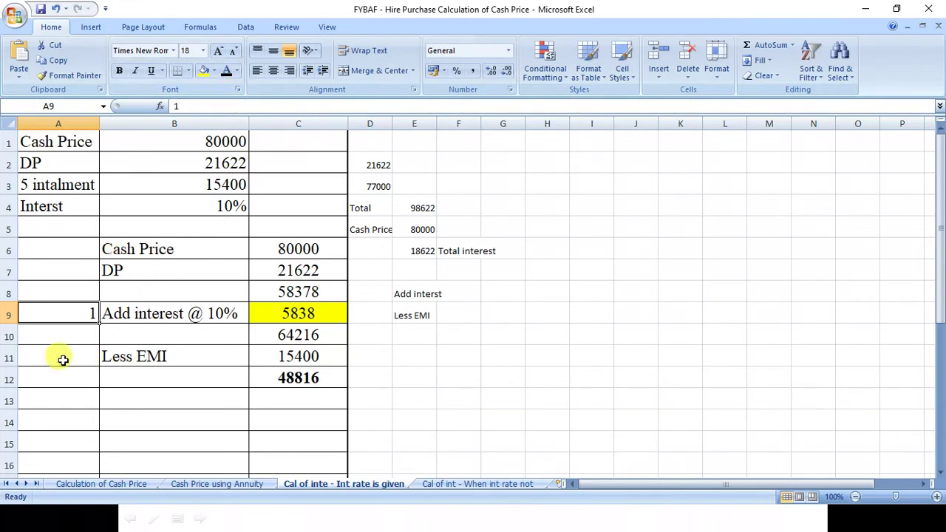
# - Reveal the second interest label in B13 with the black font colour and check the balance in C12 it applies to
pyautogui.moveTo(944, 217); pyautogui.dragTo(932, 267)
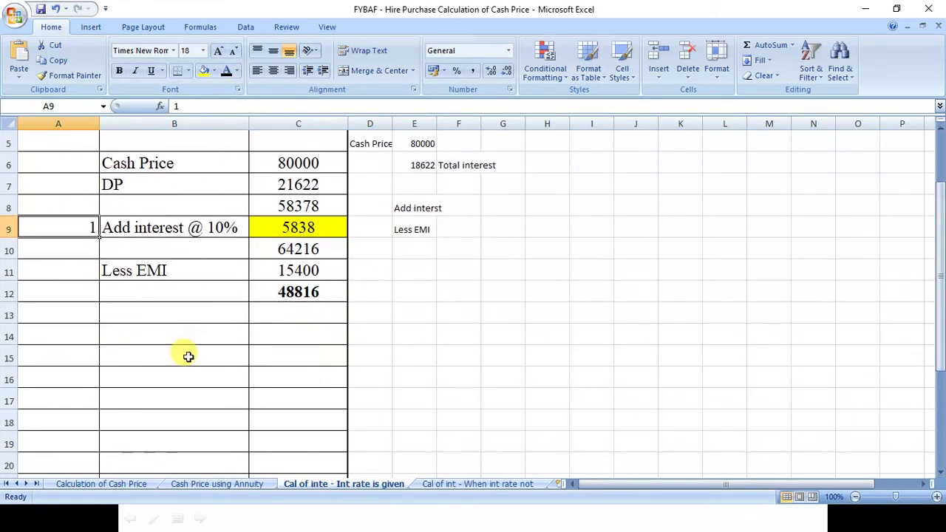
pyautogui.click(130, 316)
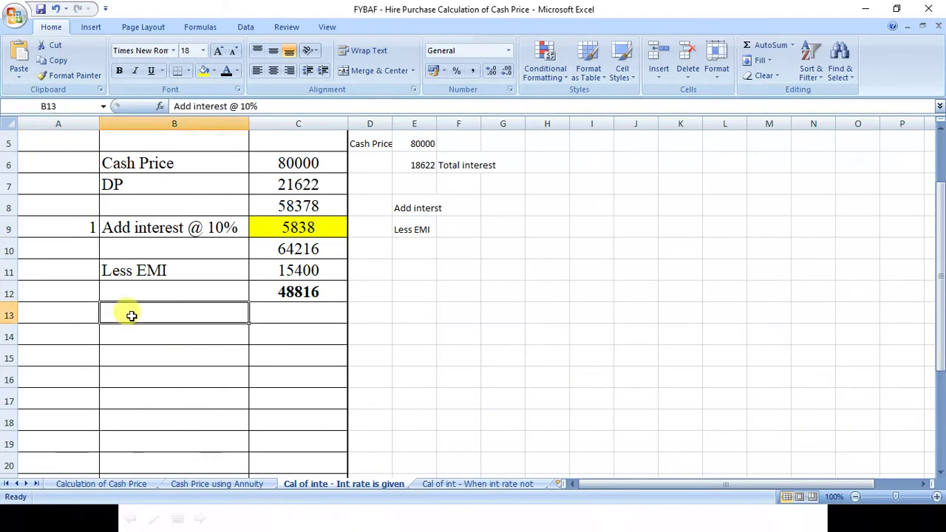
pyautogui.click(227, 71)
pyautogui.click(304, 294)
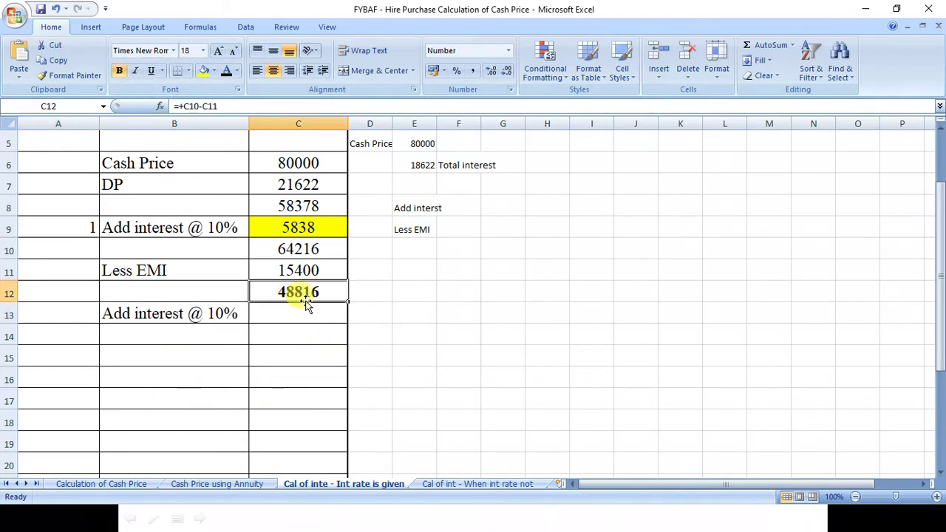
# - Reveal the second 10% interest amount in C13 and the sum below it in C14 by applying the black font colour
pyautogui.click(296, 313)
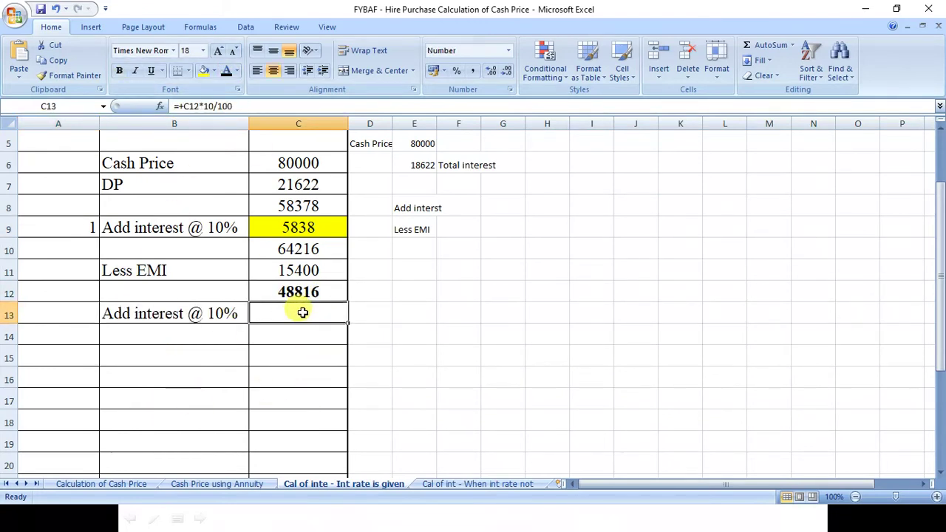
pyautogui.click(226, 72)
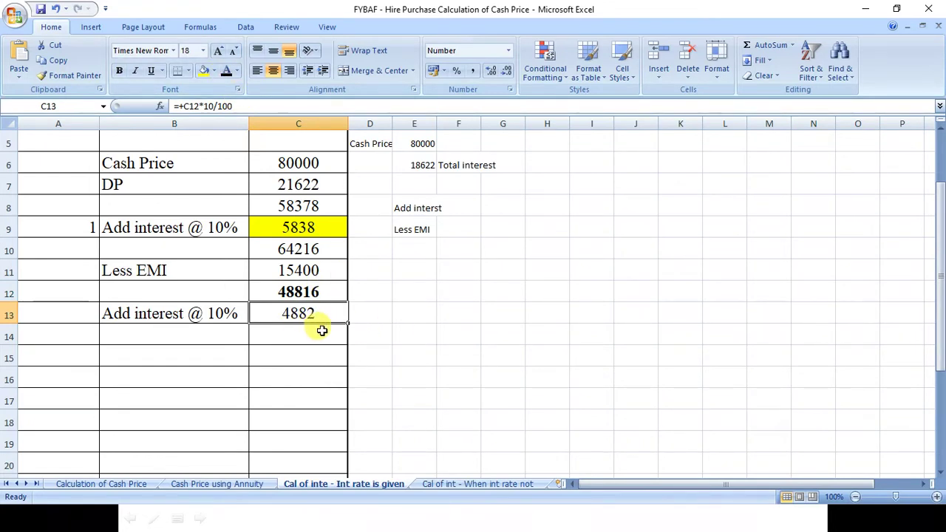
pyautogui.click(171, 334)
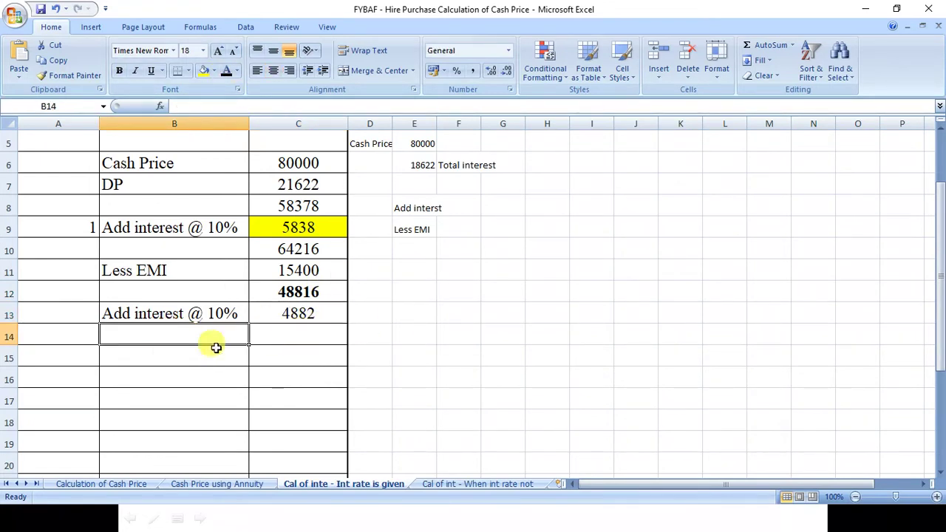
pyautogui.click(292, 335)
pyautogui.click(226, 72)
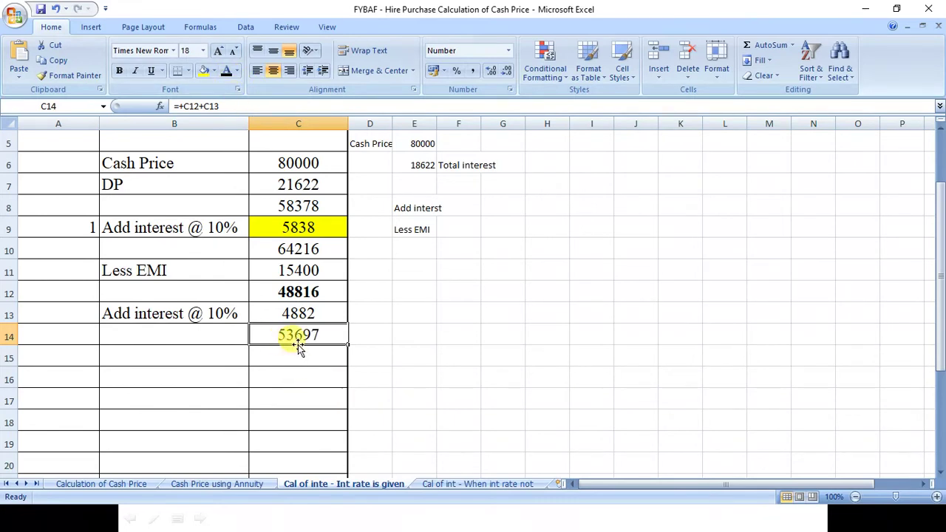
pyautogui.moveTo(300, 292); pyautogui.dragTo(281, 339)
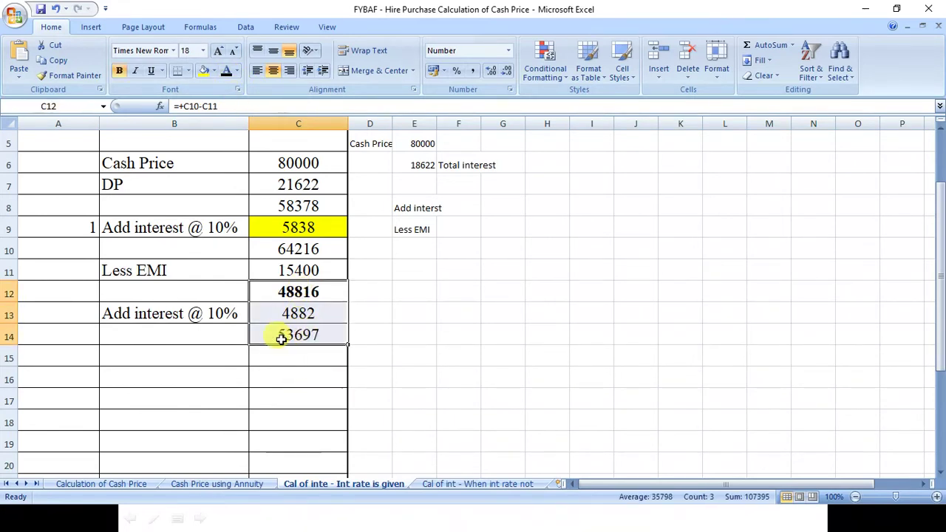
# - Reveal the second Less EMI label and its amount in B15:C15 with the black font colour
pyautogui.click(141, 355)
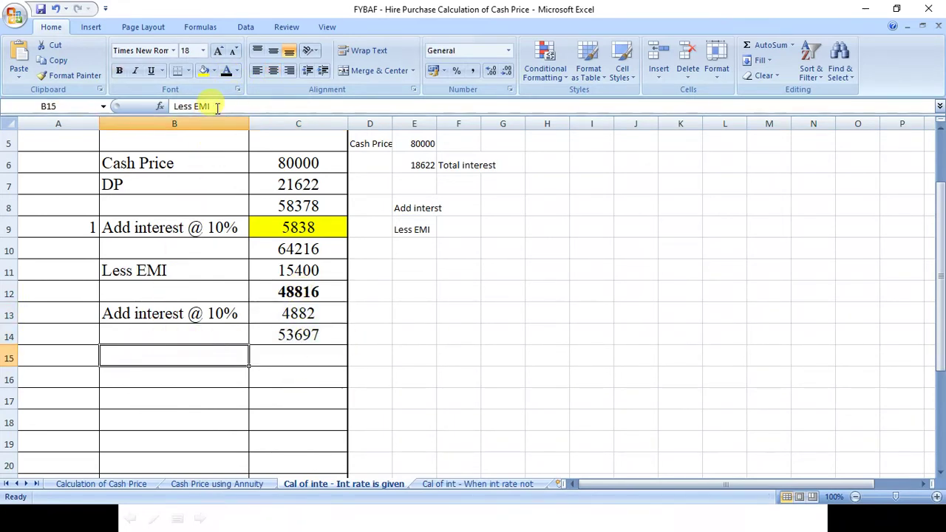
pyautogui.moveTo(239, 357); pyautogui.dragTo(272, 352)
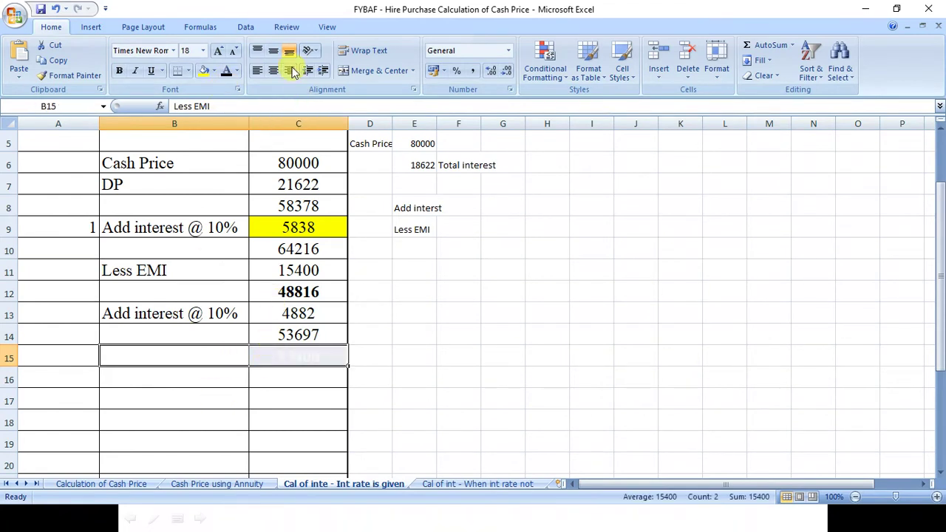
pyautogui.click(226, 70)
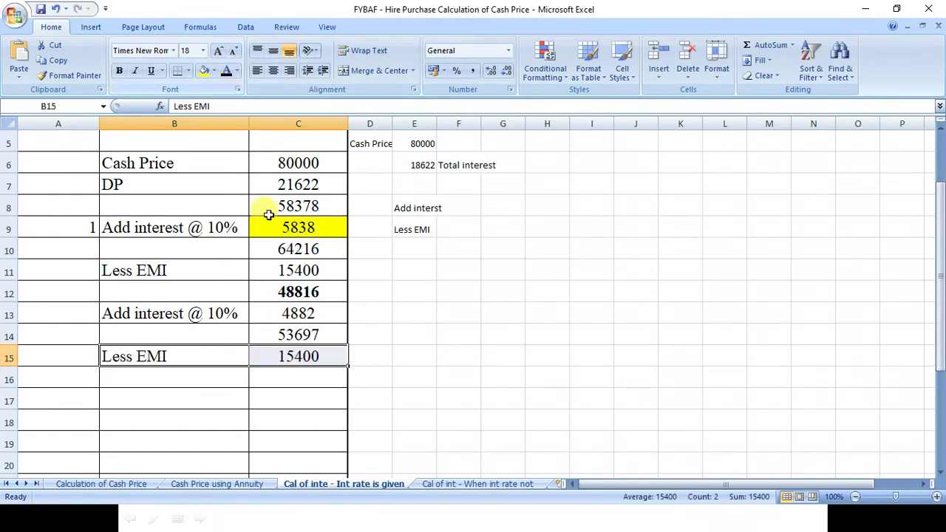
pyautogui.click(281, 376)
pyautogui.scroll(-1, 230, 70)
pyautogui.scroll(-4, 225, 74)
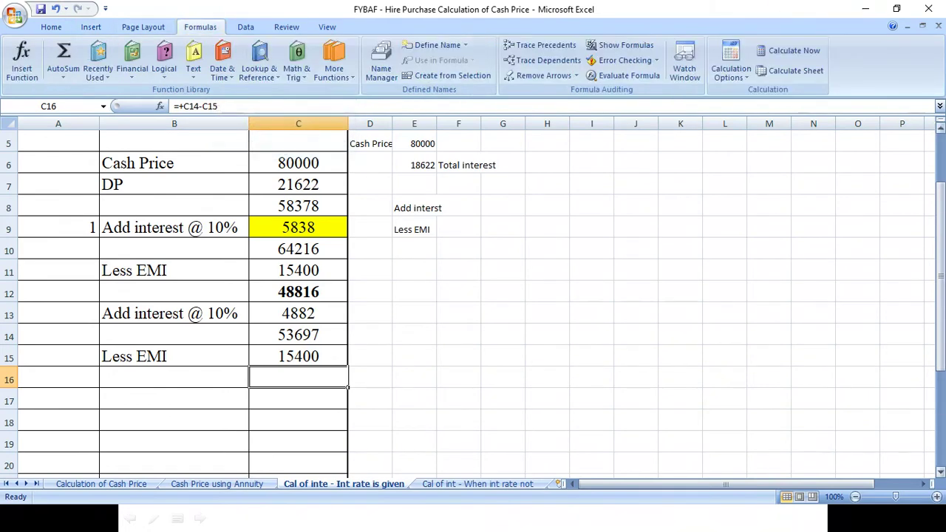
pyautogui.scroll(5, 226, 74)
pyautogui.scroll(-1, 296, 222)
pyautogui.scroll(-11, 298, 271)
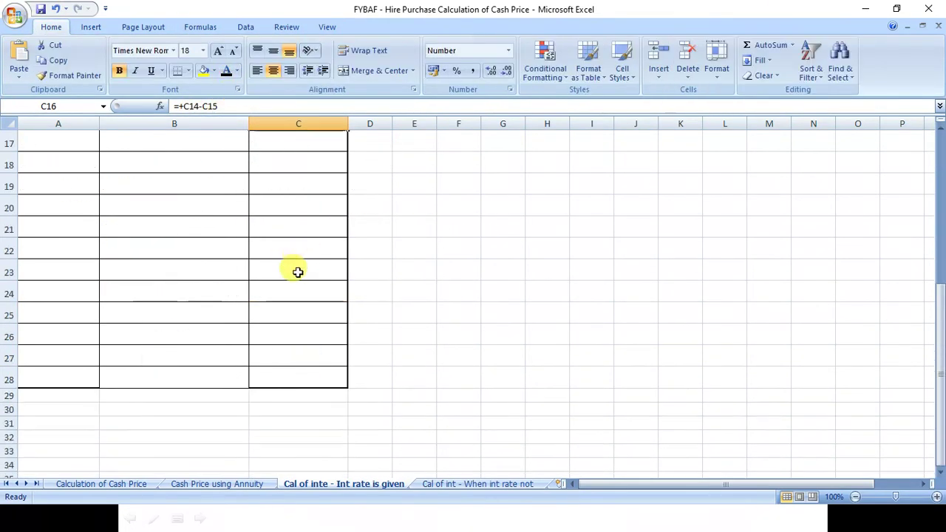
pyautogui.rightClick(21, 399)
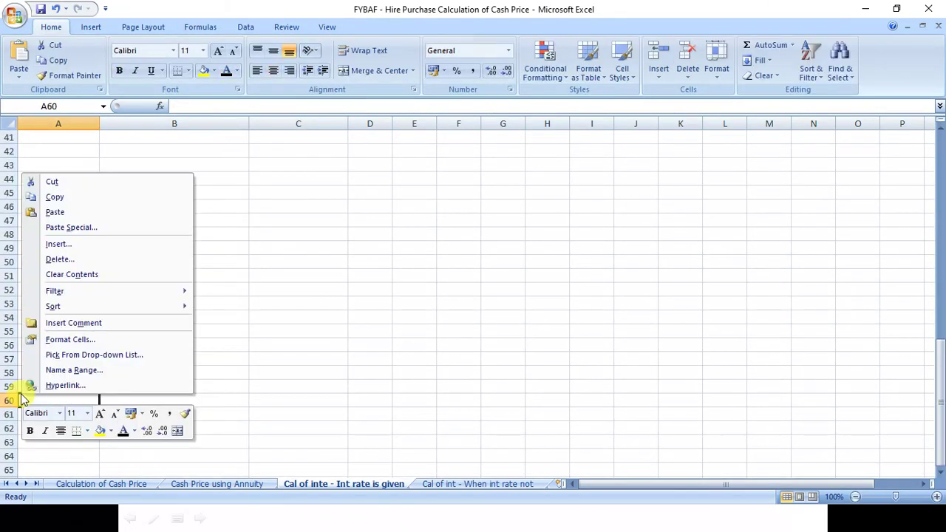
pyautogui.click(317, 258)
pyautogui.click(323, 262)
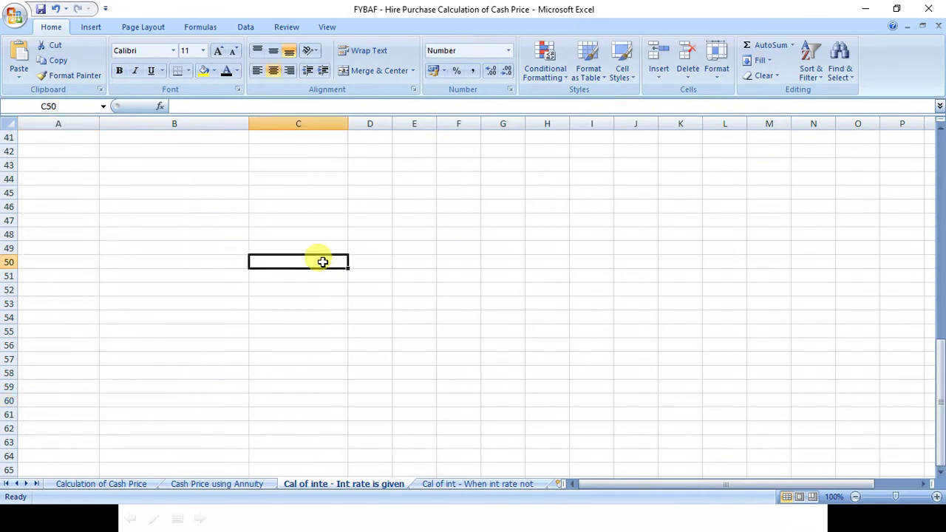
pyautogui.press('Up')
pyautogui.press('Up')
pyautogui.press('Up')
pyautogui.press('Up')
pyautogui.press('Up')
pyautogui.press('Up')
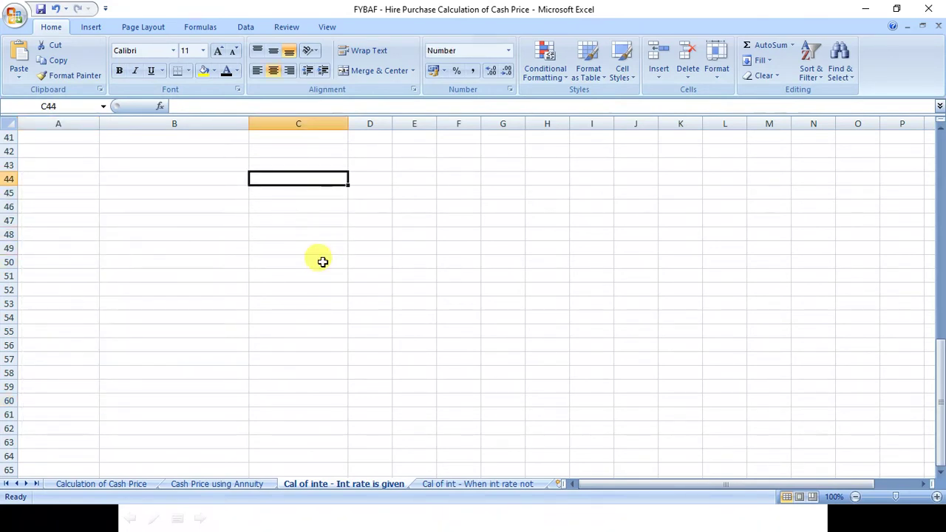
pyautogui.click(323, 262)
pyautogui.press('Up')
pyautogui.press('Up')
pyautogui.press('Up')
pyautogui.press('Up')
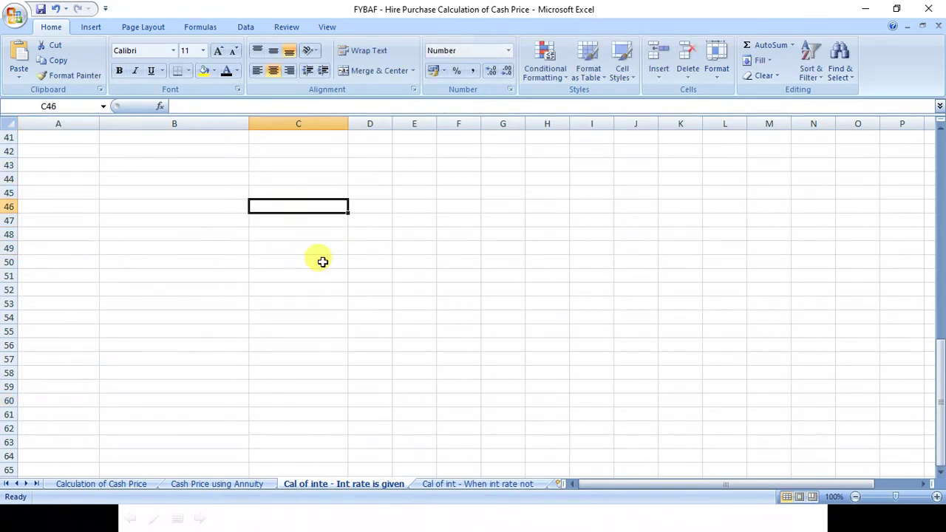
pyautogui.press('Up')
pyautogui.press('Up')
pyautogui.press('Up')
pyautogui.press('Up')
pyautogui.press('Up')
pyautogui.press('Up')
pyautogui.press('Up')
pyautogui.press('Up')
pyautogui.press('Up')
pyautogui.press('Up')
pyautogui.press('Up')
pyautogui.press('Up')
pyautogui.press('Up')
pyautogui.press('Up')
pyautogui.press('Up')
pyautogui.press('Up')
pyautogui.press('Up')
pyautogui.press('Up')
pyautogui.press('Up')
pyautogui.press('Up')
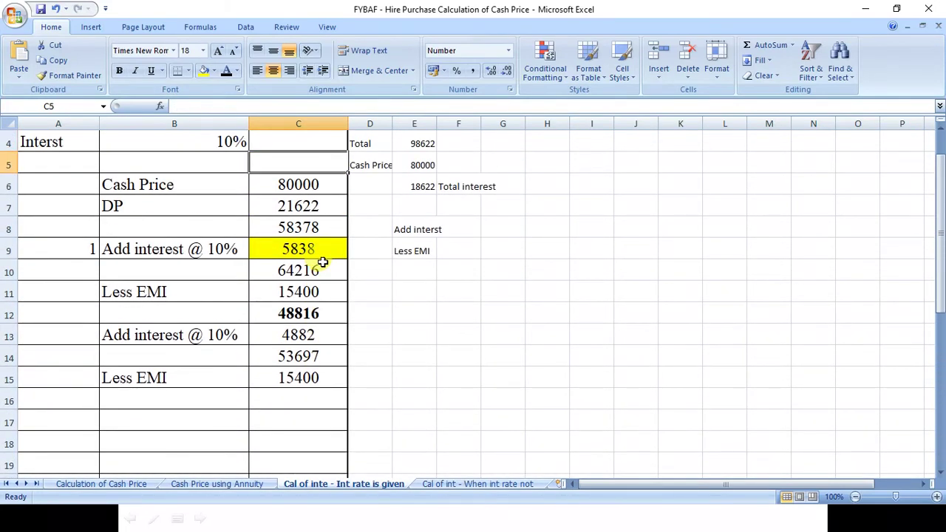
# - Reveal the balance left after the second EMI in C16 with the black font colour
pyautogui.press('Down')
pyautogui.press('Down')
pyautogui.press('Down')
pyautogui.press('Down')
pyautogui.press('Down')
pyautogui.press('Down')
pyautogui.press('Down')
pyautogui.press('Down')
pyautogui.press('Down')
pyautogui.press('Down')
pyautogui.press('Down')
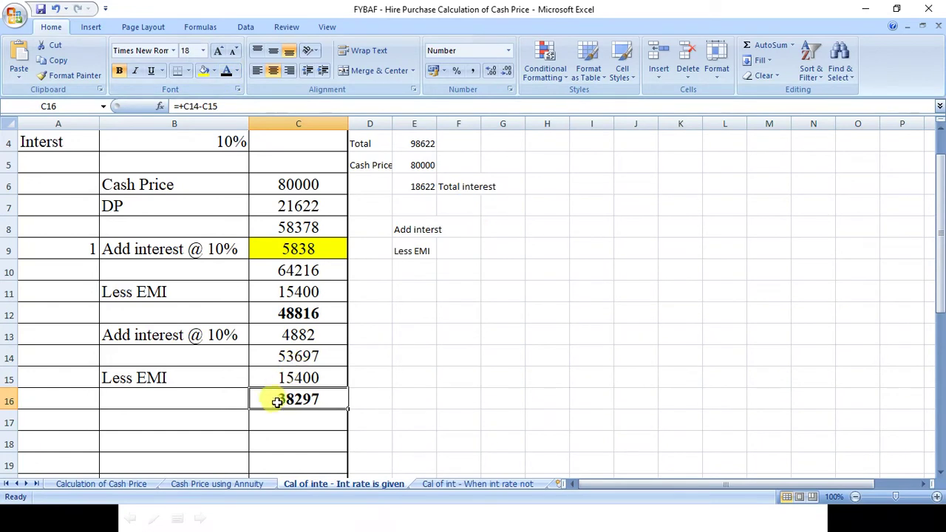
# - Fill the second interest amount in C13 with yellow and number its row by entering 2 in A13
pyautogui.click(313, 338)
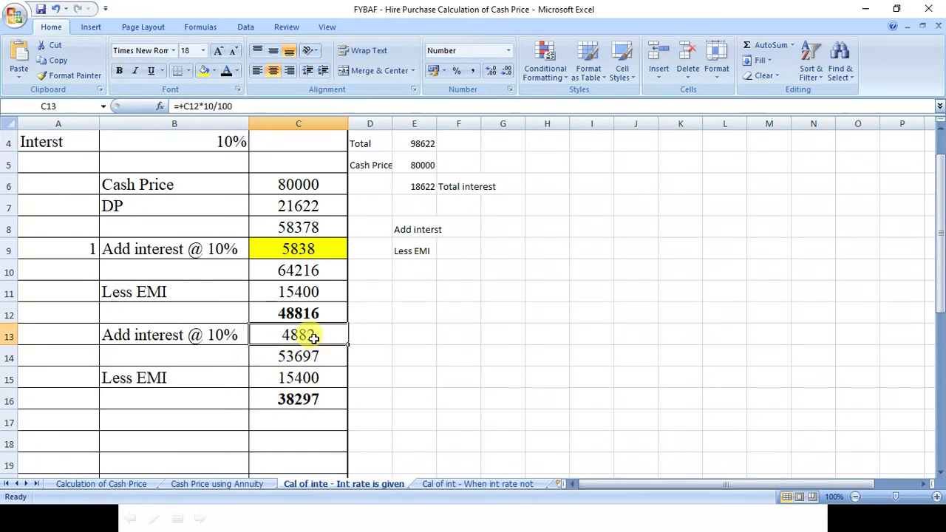
pyautogui.click(207, 74)
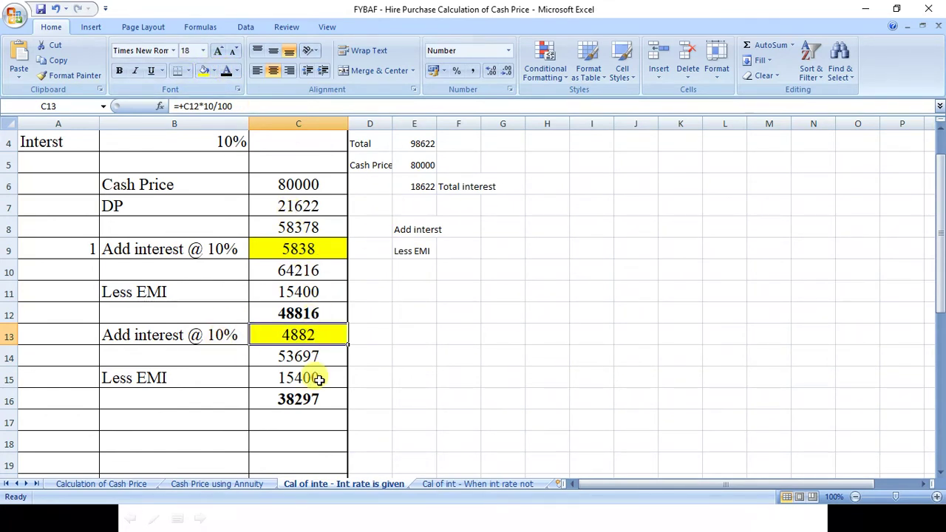
pyautogui.click(78, 333)
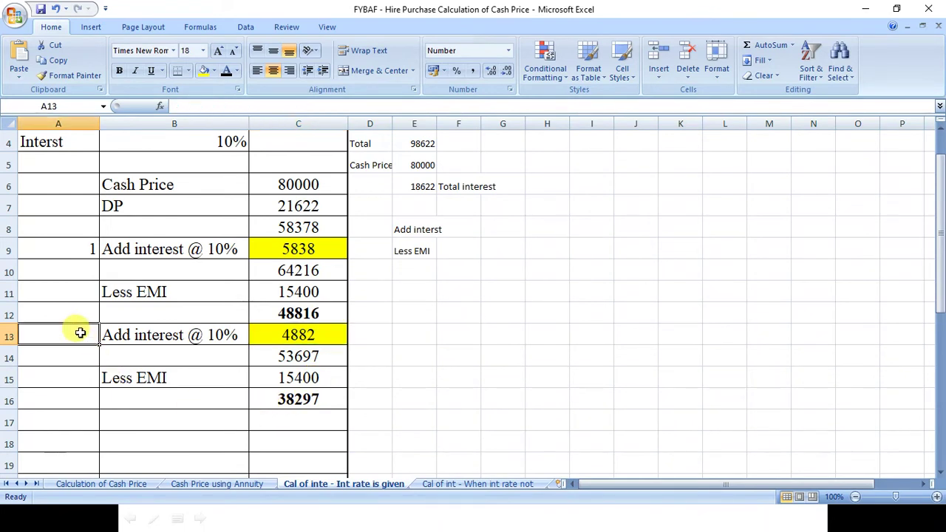
pyautogui.write('2')
pyautogui.press('Return')
pyautogui.doubleClick(79, 333)
pyautogui.press('BackSpace')
# - Apply the black font colour to the row numbers in A12:A28 and delete the duplicate 2 in A15
pyautogui.click(53, 318)
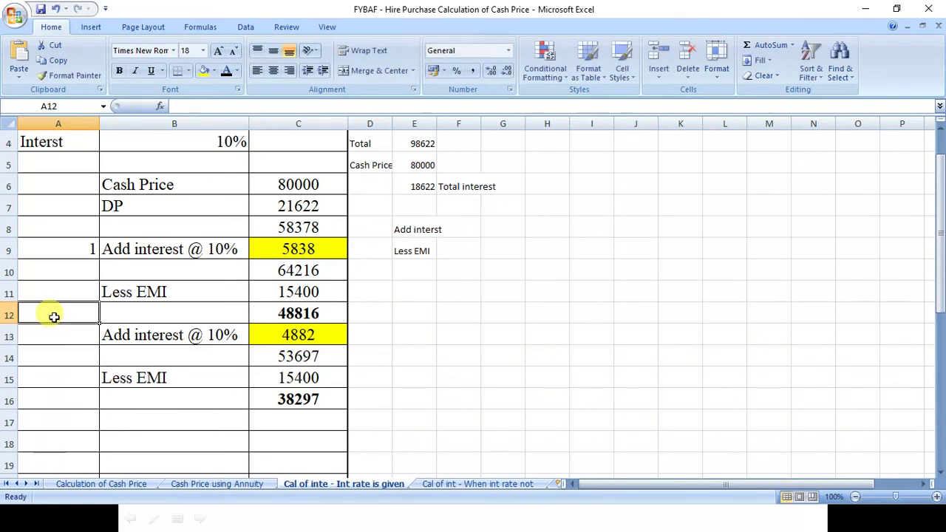
pyautogui.moveTo(52, 317); pyautogui.dragTo(61, 446)
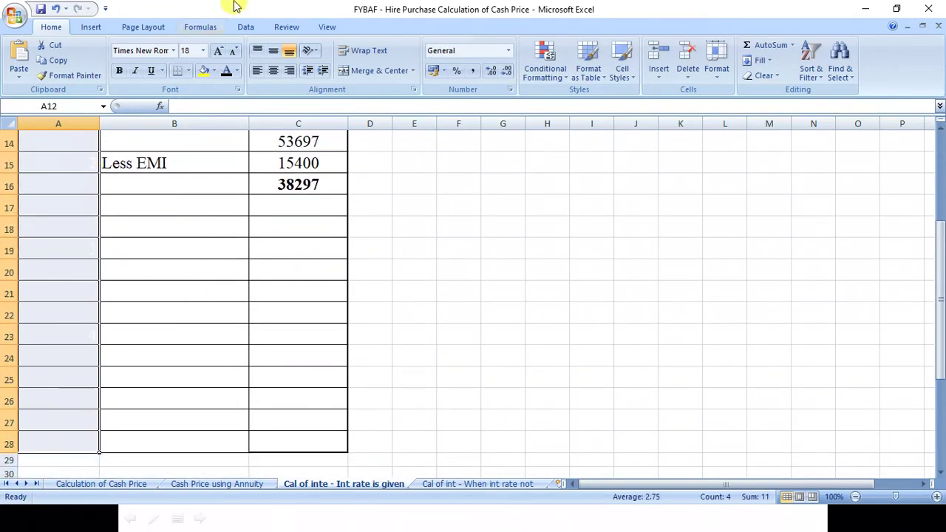
pyautogui.click(227, 70)
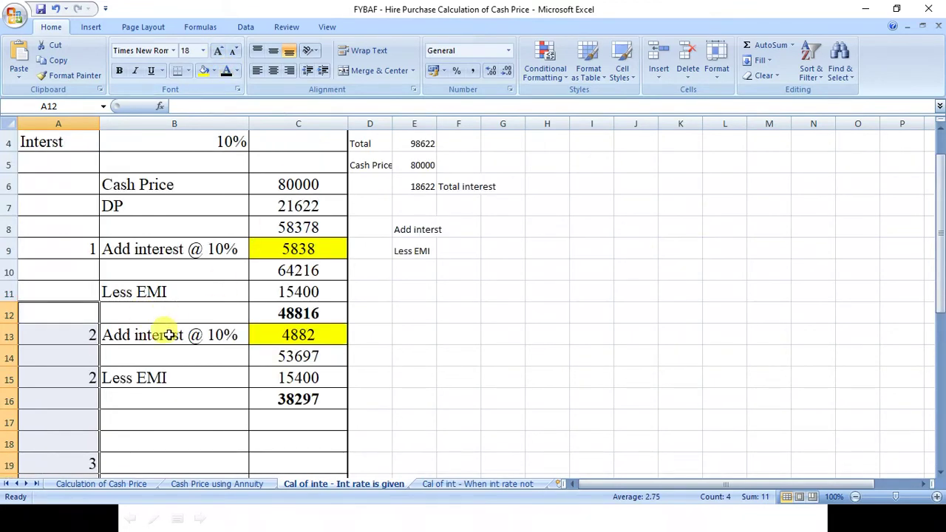
pyautogui.click(95, 379)
pyautogui.press('BackSpace')
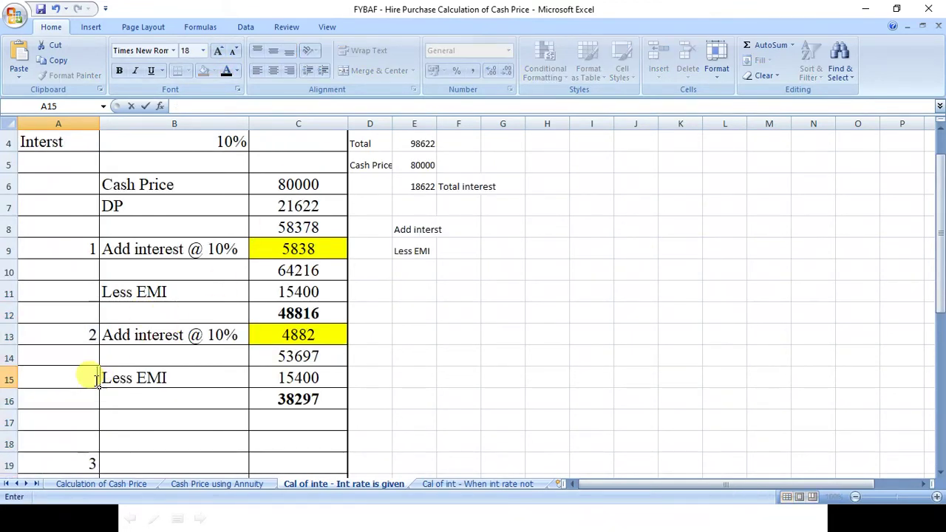
# - Reveal the third "Add interest @ 10%" label in B17 with the black font colour
pyautogui.click(163, 429)
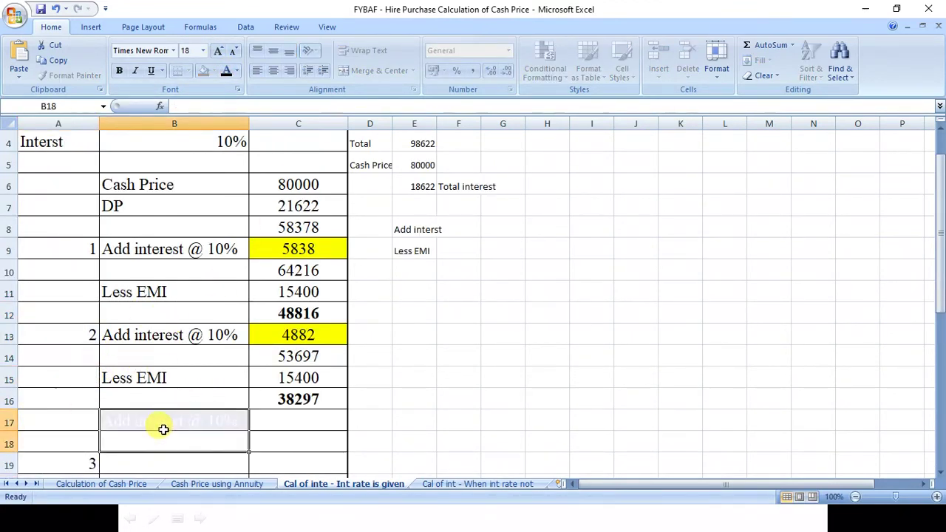
pyautogui.moveTo(164, 432); pyautogui.dragTo(348, 140)
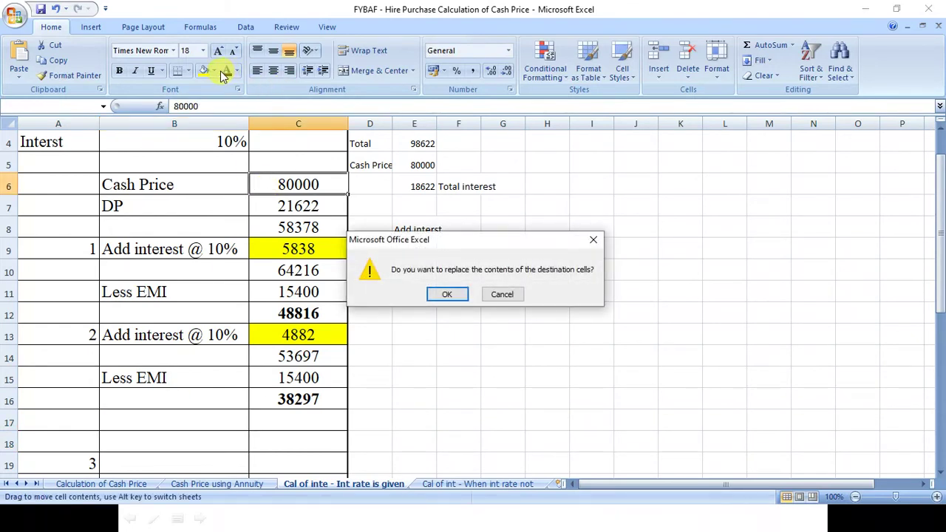
pyautogui.press('Escape')
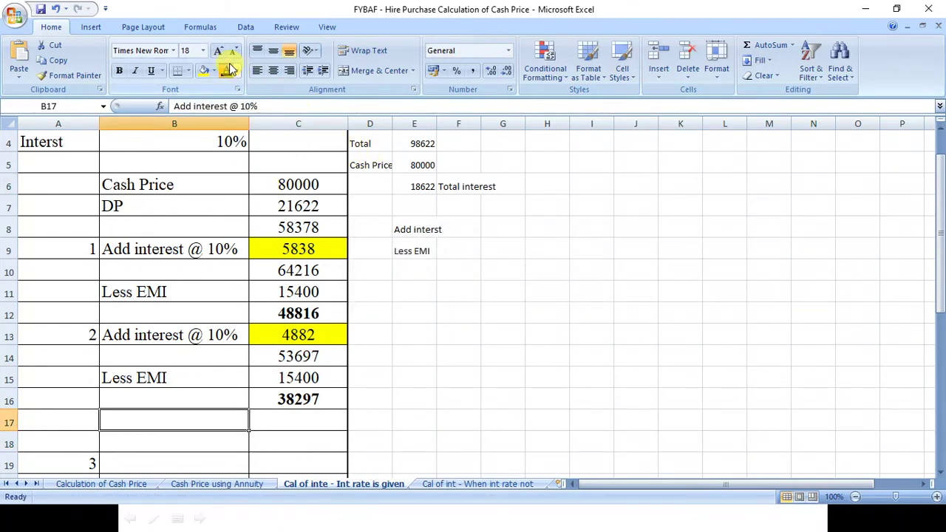
# - Reveal the third interest amount in C17 and the sum below it in C18 with the black font colour
pyautogui.click(295, 399)
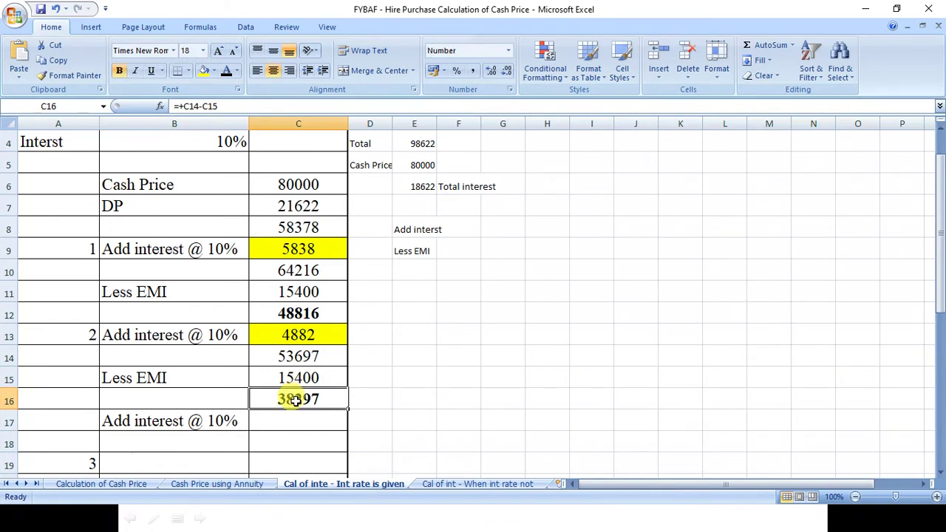
pyautogui.click(305, 419)
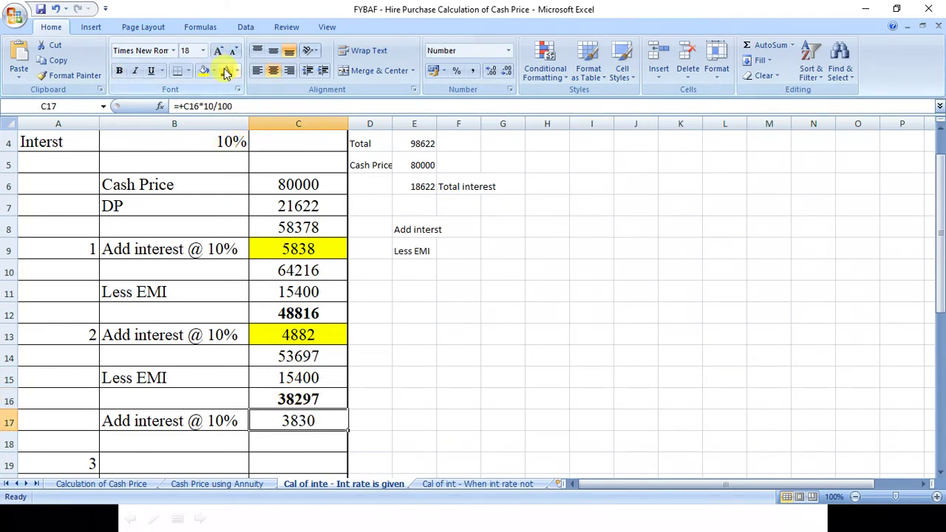
pyautogui.click(302, 436)
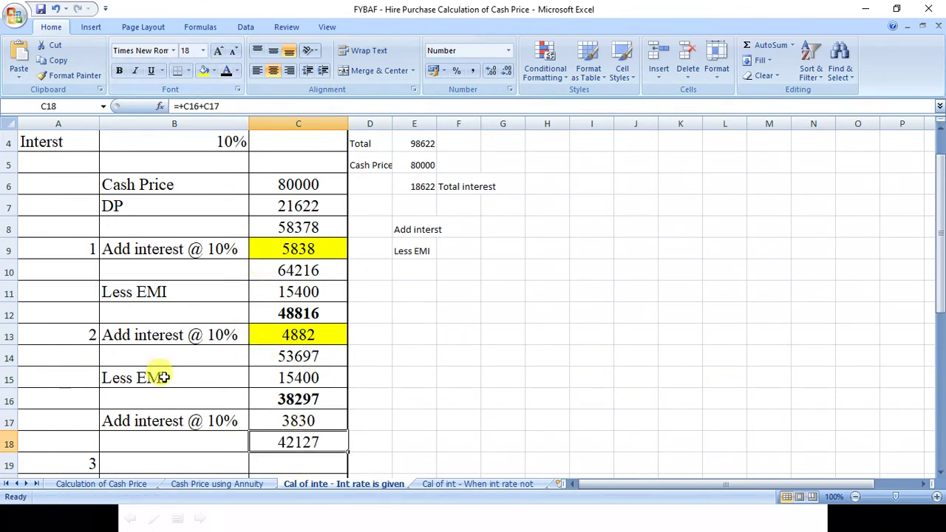
# - Reveal the third Less EMI label in B19 and its amount in C19 with the black font colour
pyautogui.click(167, 464)
pyautogui.write('Less EMI')
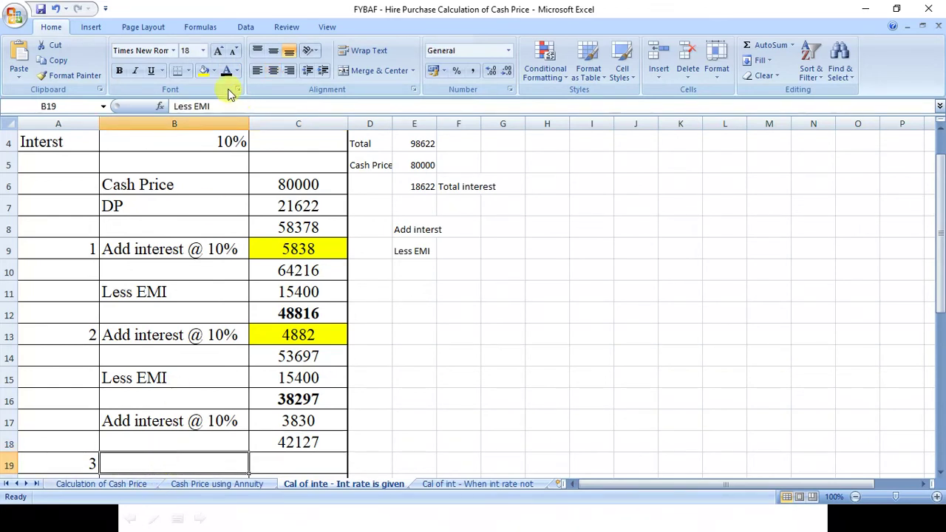
pyautogui.click(306, 462)
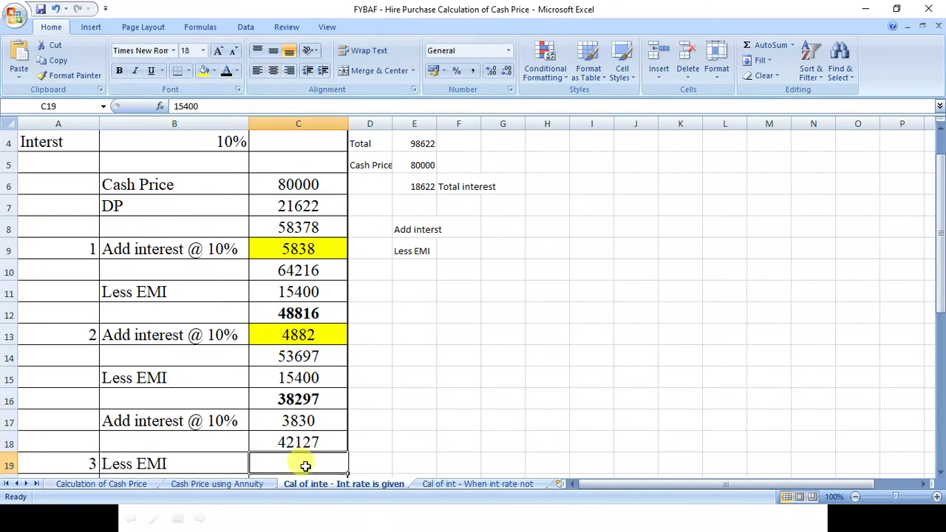
pyautogui.click(227, 68)
# - Reveal the balance in C20 with the black font colour and fill the third interest amount in C17 with yellow
pyautogui.press('Return')
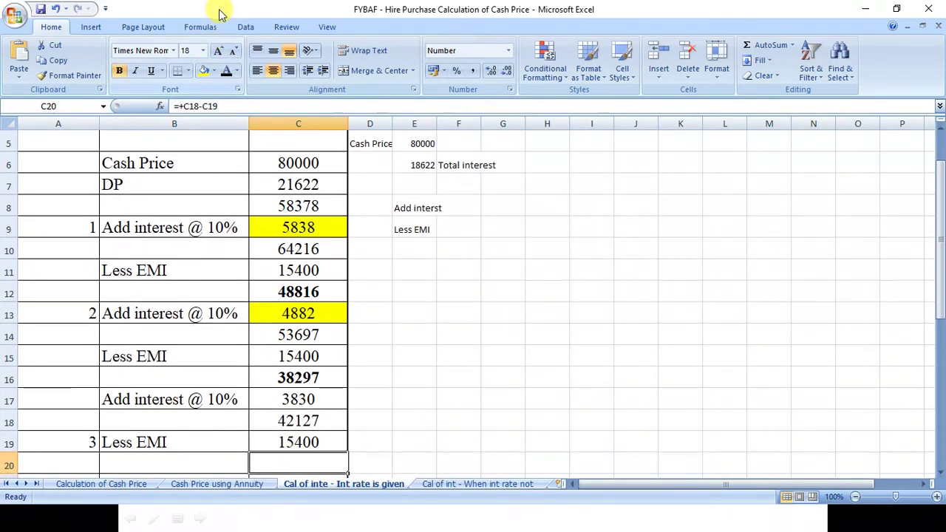
pyautogui.click(227, 70)
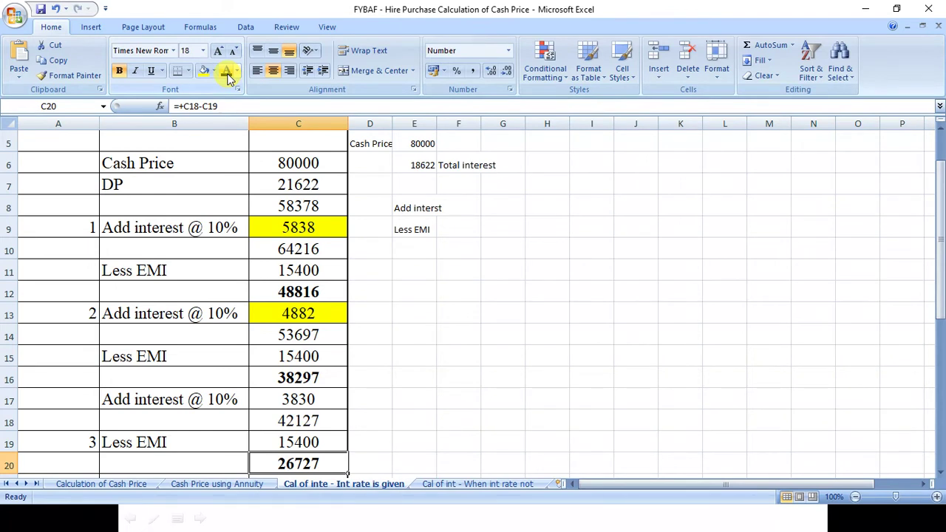
pyautogui.click(308, 397)
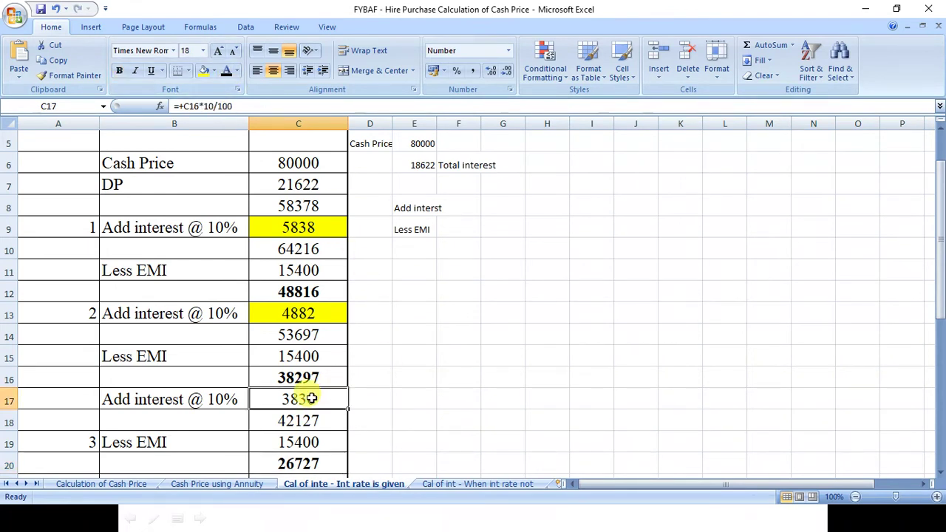
pyautogui.click(201, 70)
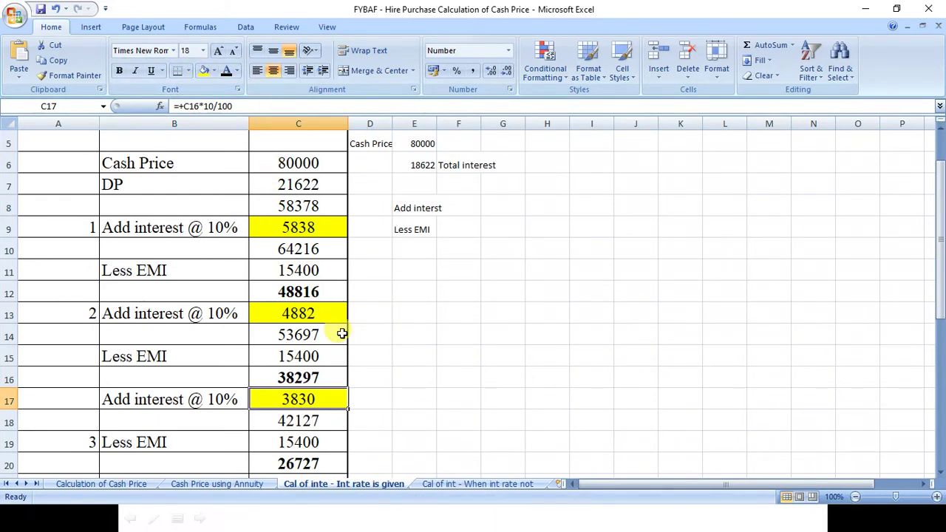
# - Reveal the fourth "Add interest @ 10%" label in B21 with the black font colour
pyautogui.press('Down')
pyautogui.press('Down')
pyautogui.press('Down')
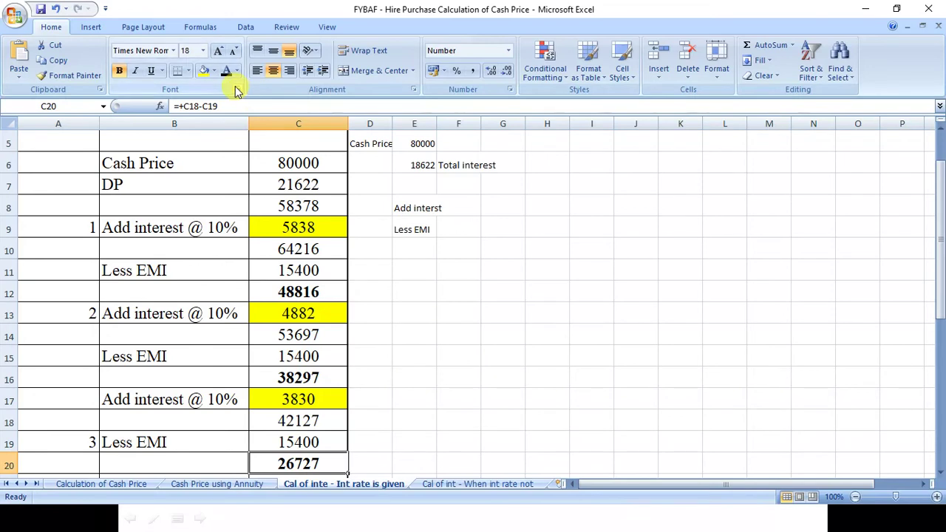
pyautogui.press('Down')
pyautogui.press('Down')
pyautogui.press('Down')
pyautogui.press('Down')
pyautogui.press('Down')
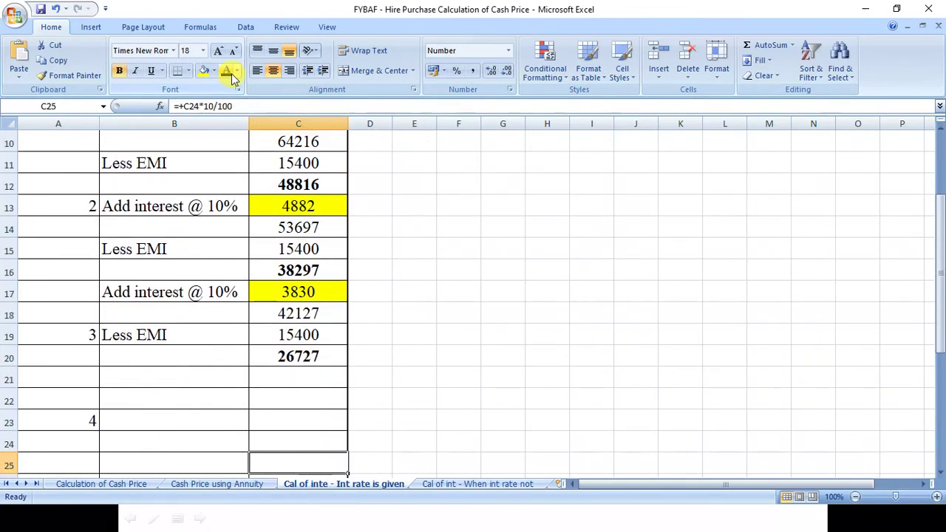
pyautogui.press('Up')
pyautogui.press('Up')
pyautogui.press('Up')
pyautogui.press('Up')
pyautogui.press('Left')
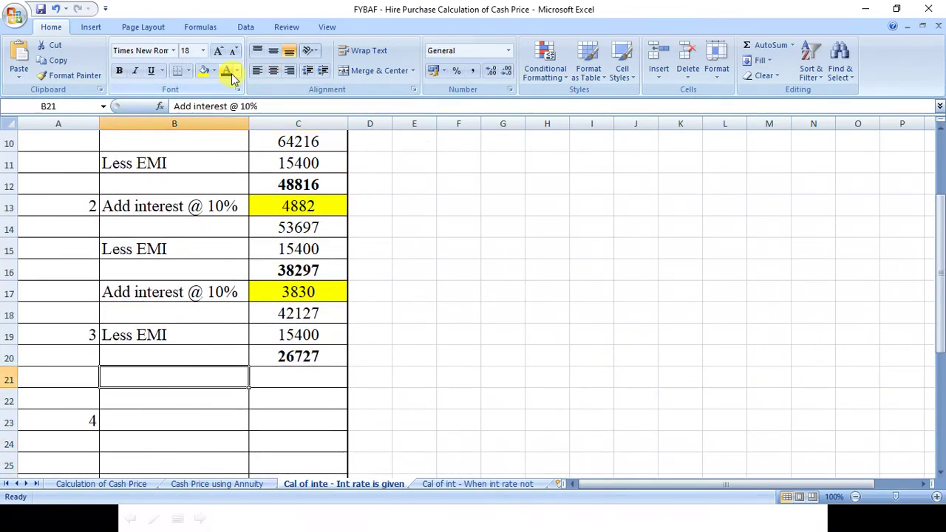
pyautogui.click(226, 70)
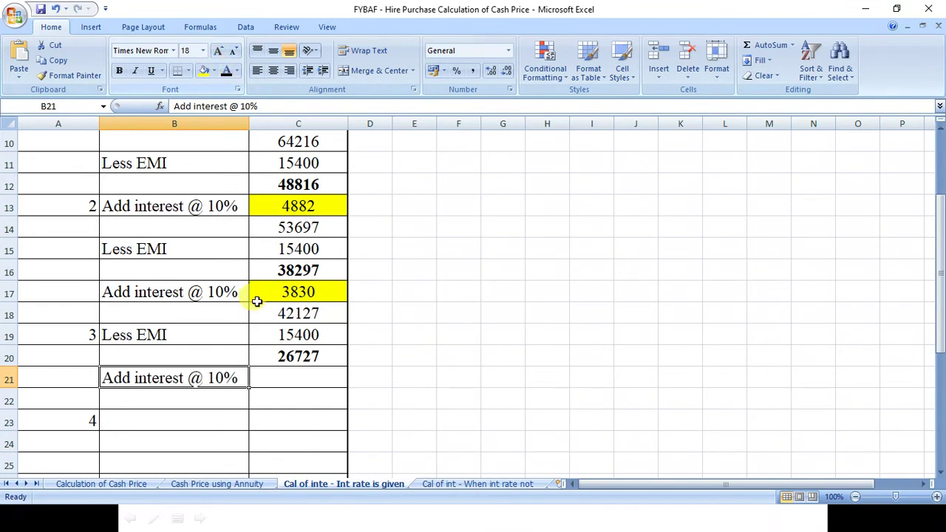
# - Reveal the fourth interest amount in C21 and the sum below it in C22 with the black font colour
pyautogui.click(284, 377)
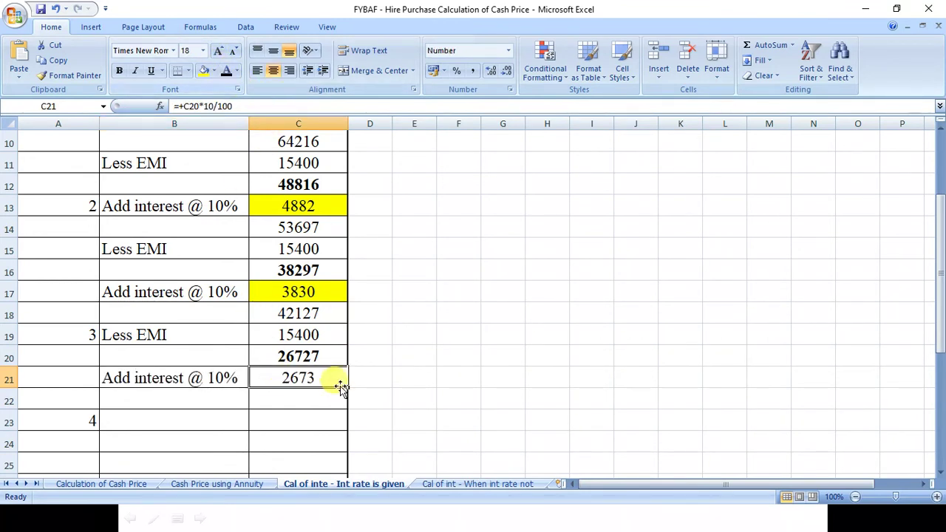
pyautogui.click(308, 357)
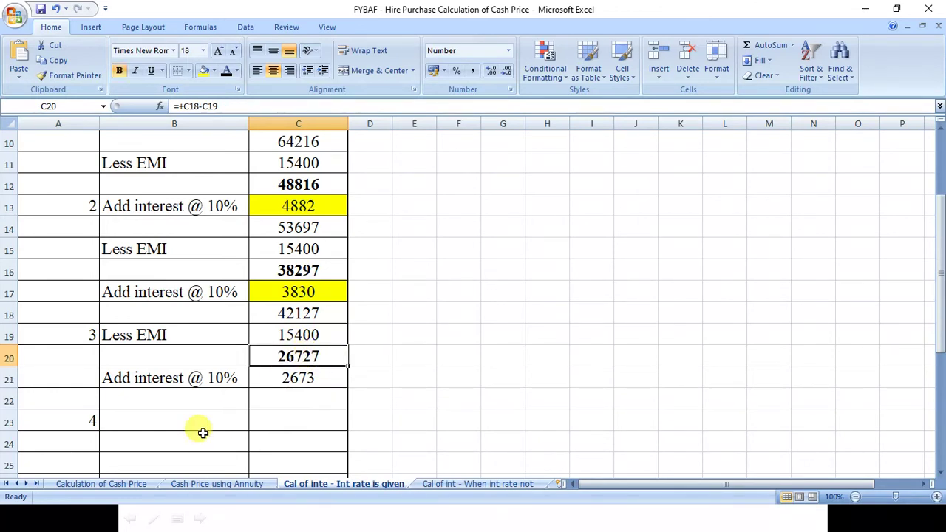
pyautogui.click(276, 403)
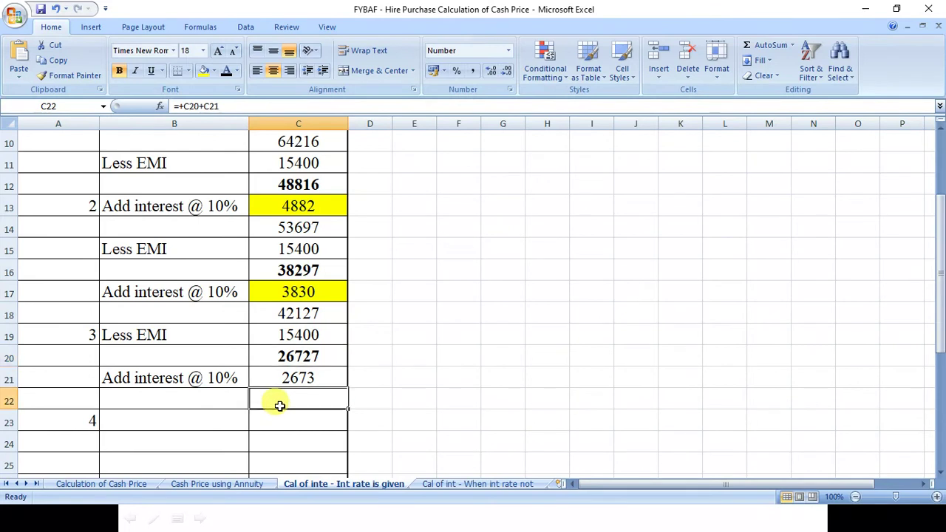
pyautogui.click(230, 76)
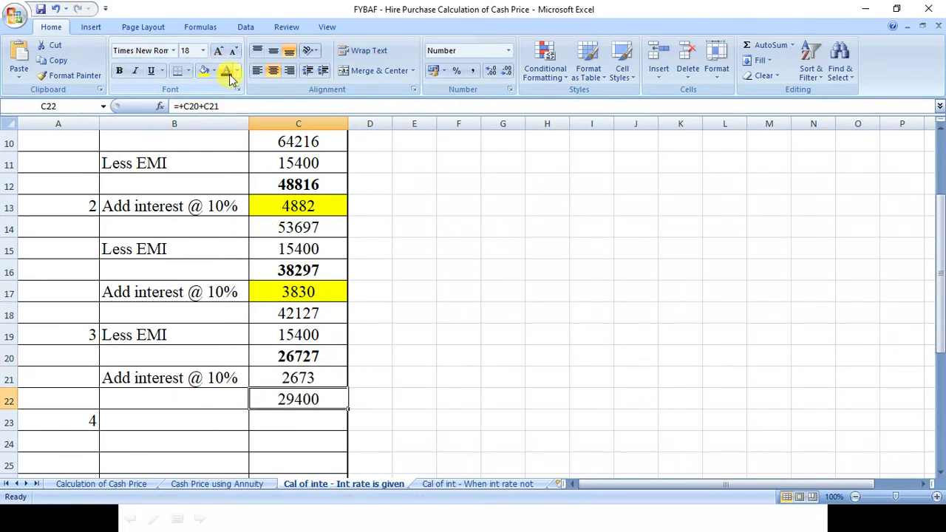
# - Reveal the fourth Less EMI label in B23 and its amount in C23 with the black font colour
pyautogui.press('Down')
pyautogui.press('Left')
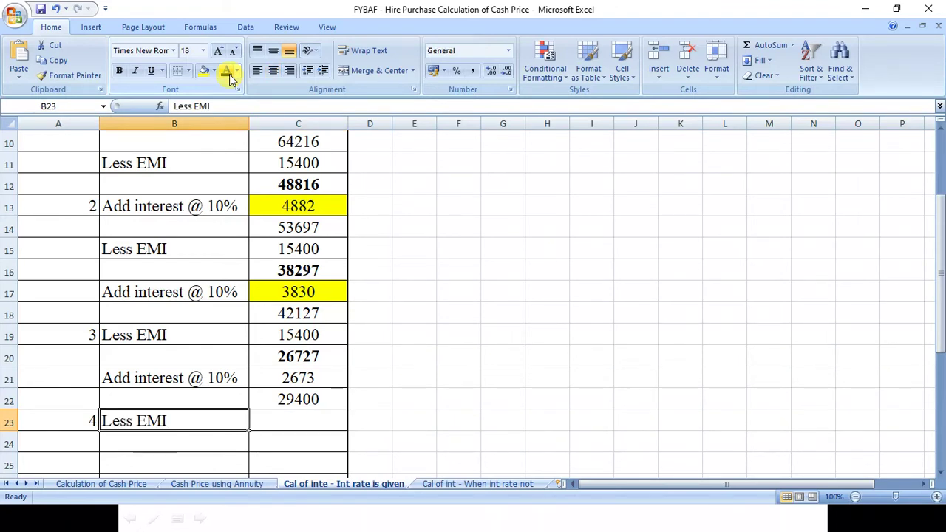
pyautogui.click(314, 403)
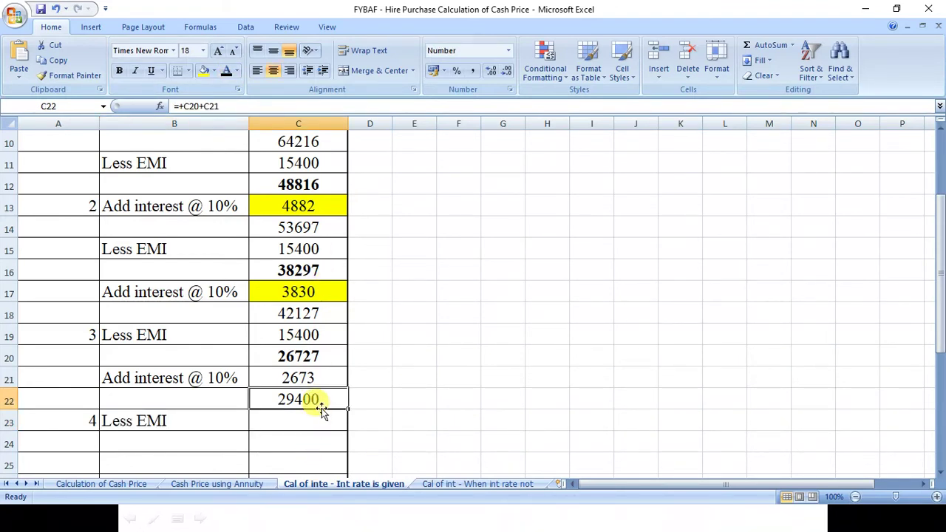
pyautogui.click(313, 415)
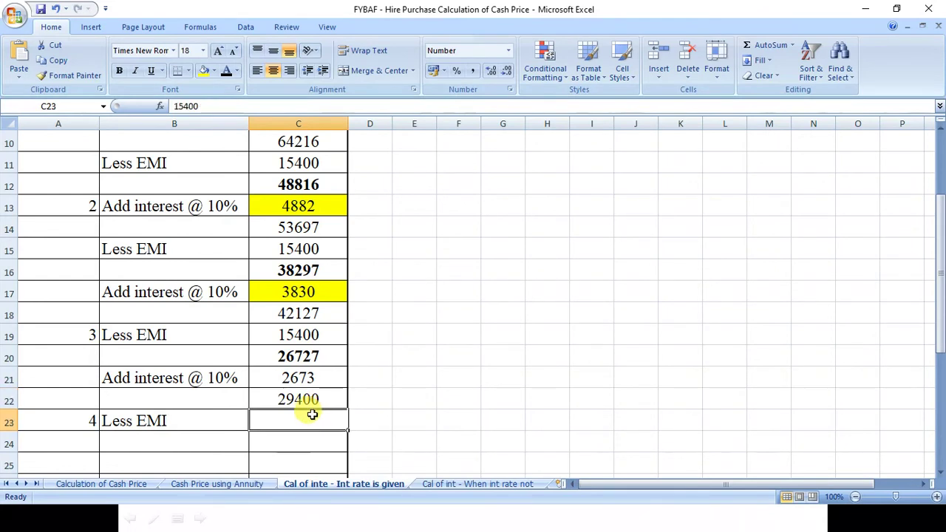
pyautogui.click(226, 70)
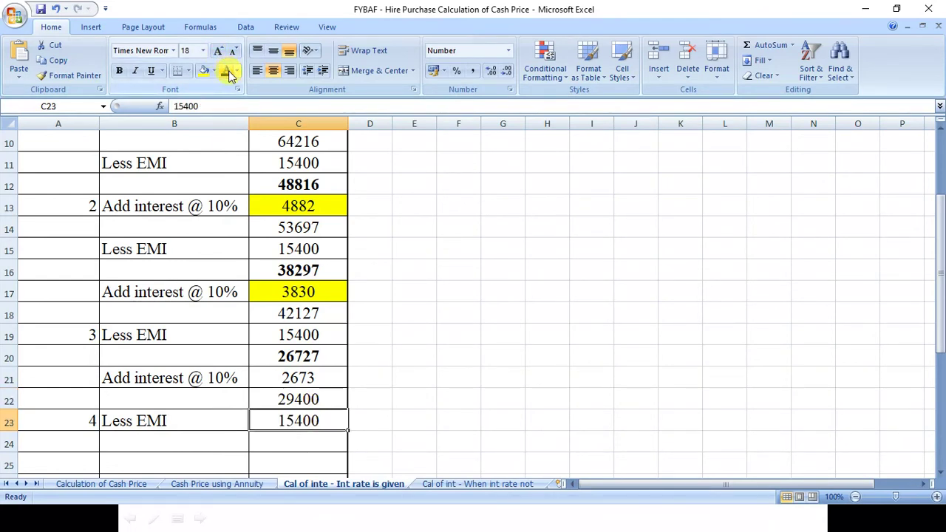
# - Reveal the balance in C24 with the black font colour and fill the fourth interest amount in C21 with yellow
pyautogui.click(286, 440)
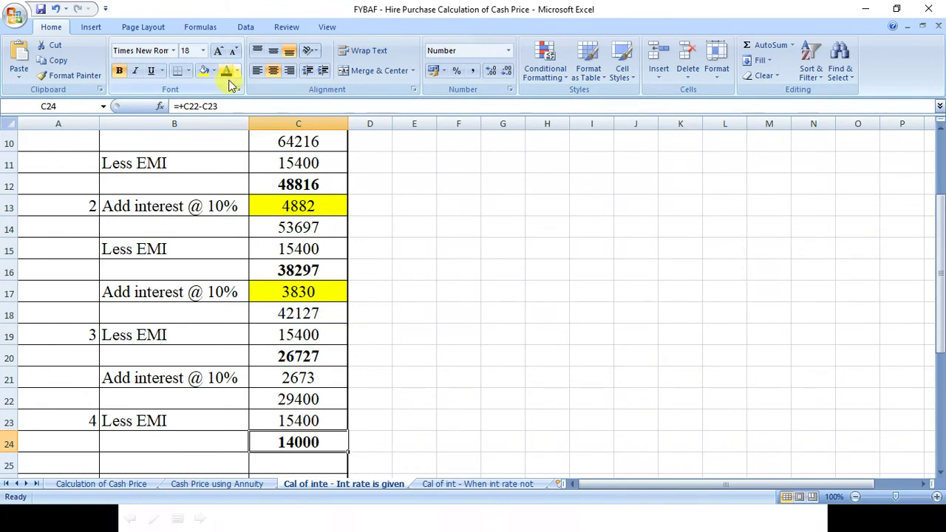
pyautogui.click(301, 378)
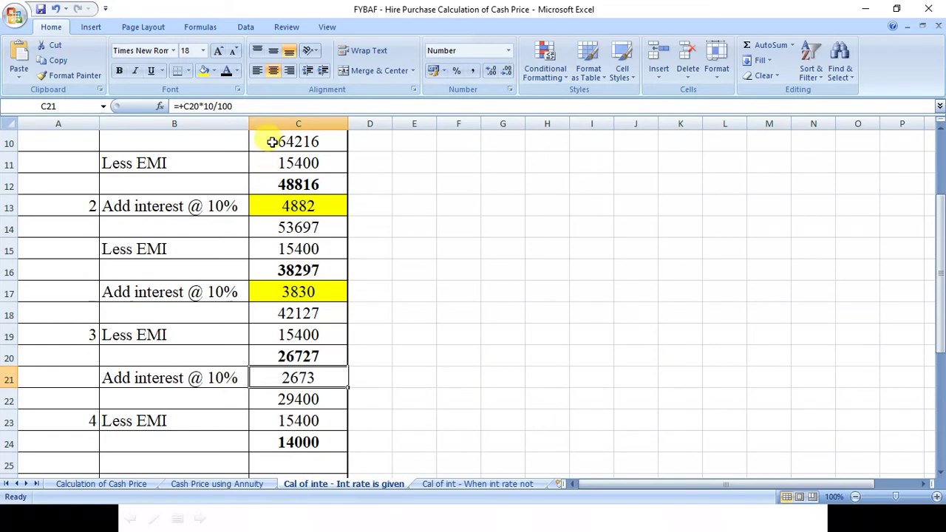
pyautogui.click(204, 71)
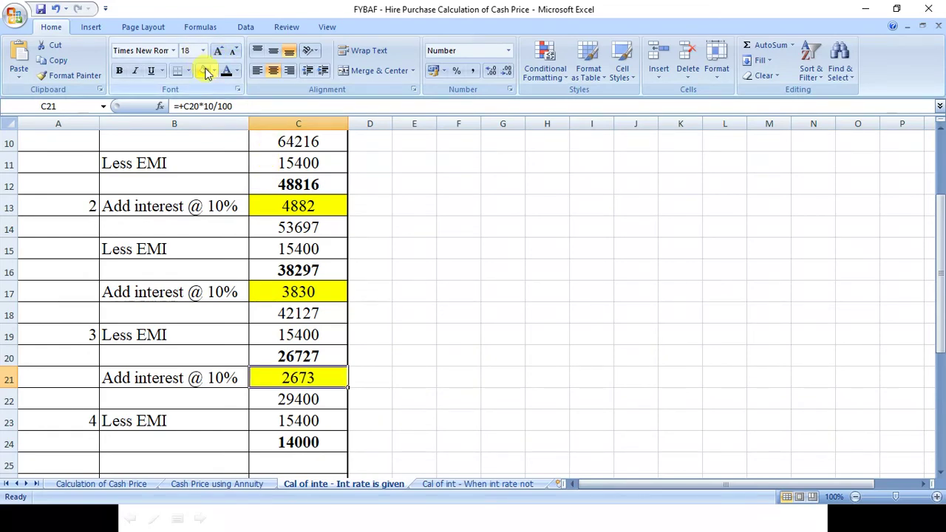
# - Reveal the fifth "Add interest @ 10%" row in B25:C25 and the sum below it in C26 with the black font colour
pyautogui.press('Down')
pyautogui.press('Down')
pyautogui.press('Down')
pyautogui.press('Down')
pyautogui.press('Down')
pyautogui.press('Down')
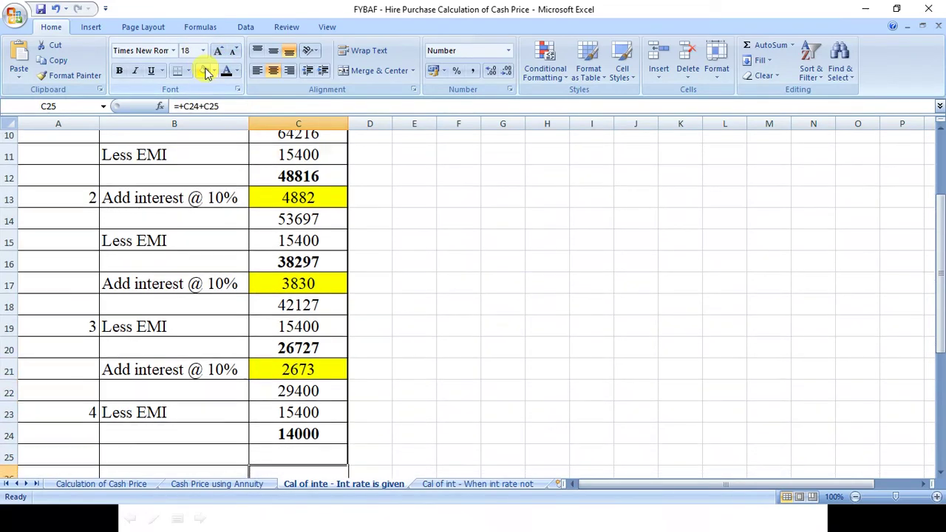
pyautogui.press('Up')
pyautogui.press('Up')
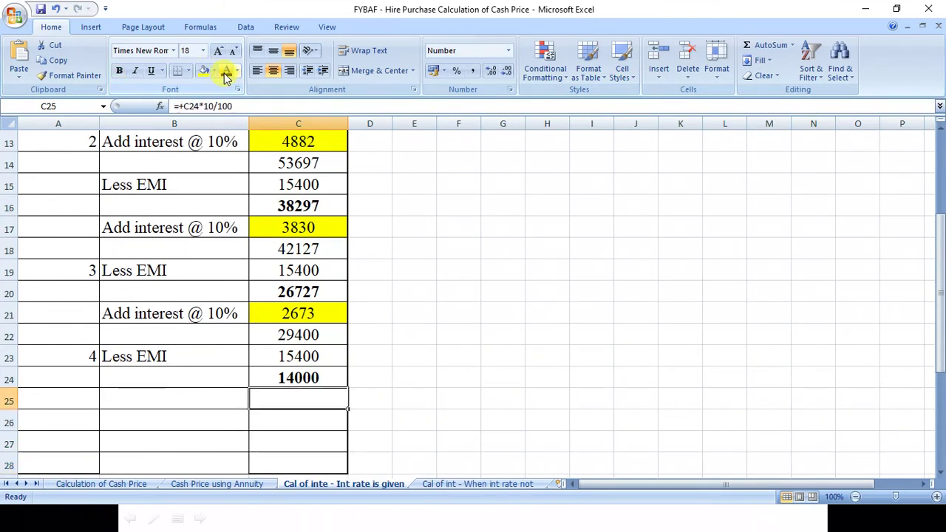
pyautogui.press('Left')
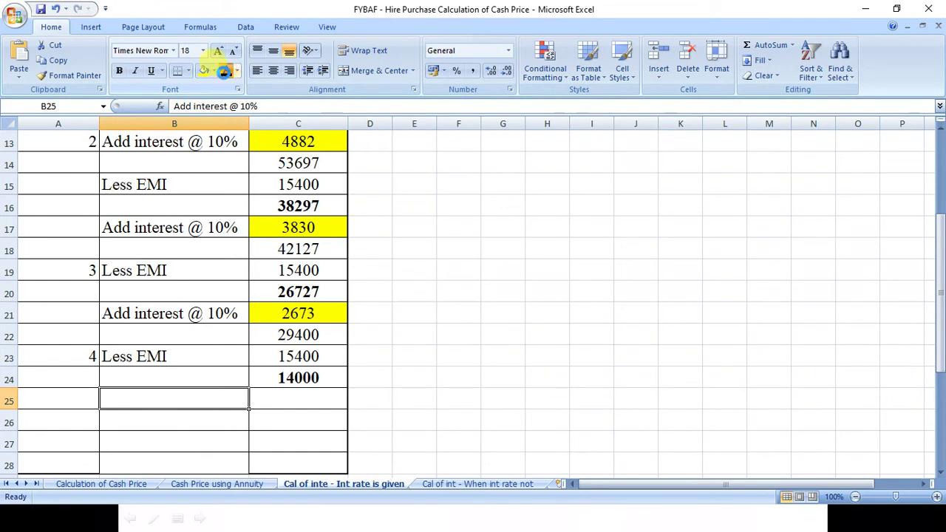
pyautogui.press('Right')
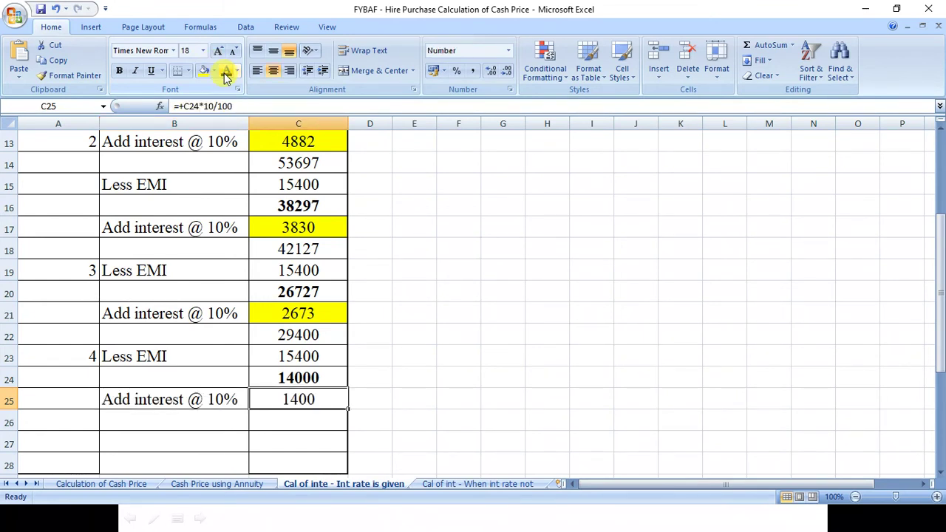
pyautogui.press('Down')
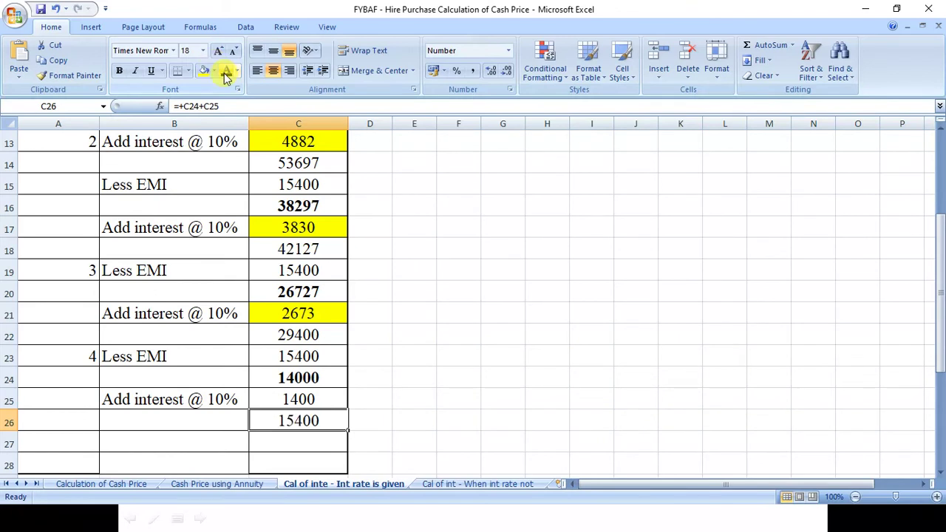
# - Reveal the fifth Less EMI label in B27 and its amount in C27 with the black font colour
pyautogui.press('Left')
pyautogui.press('Down')
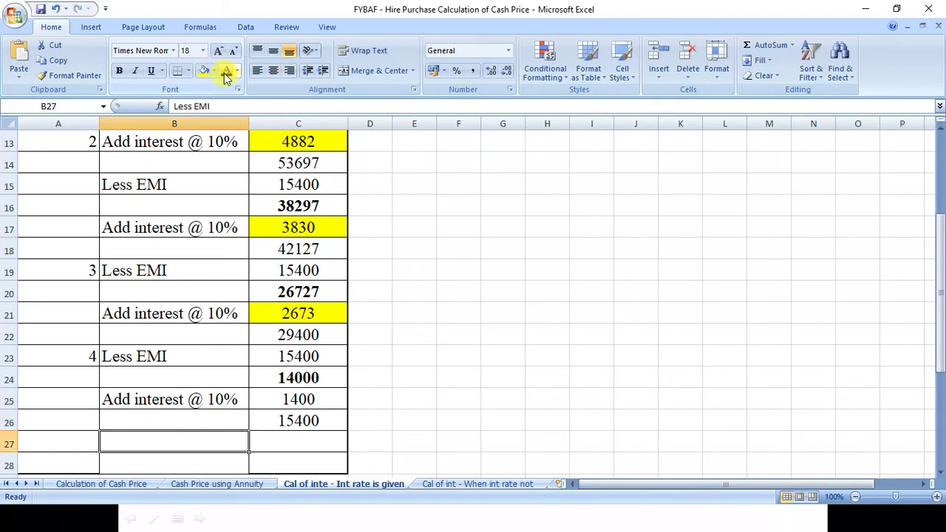
pyautogui.press('Right')
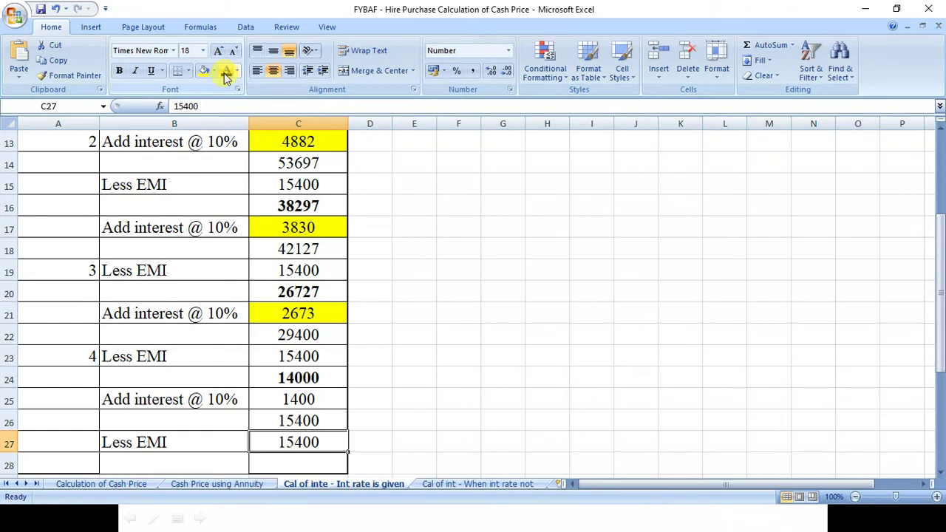
# - Reveal the final Balance row in B28:C28 with the black font colour and fill the fifth interest amount in C25 with yellow
pyautogui.press('Down')
pyautogui.press('Left')
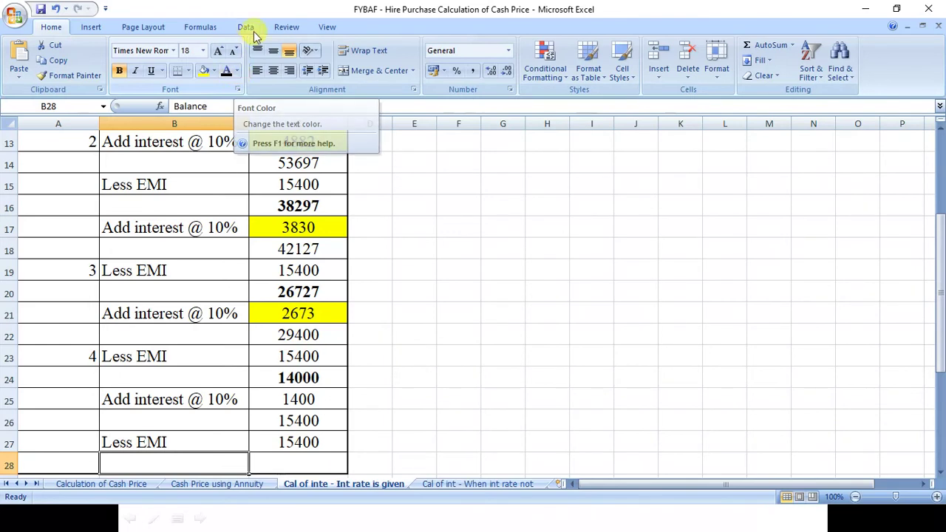
pyautogui.click(225, 71)
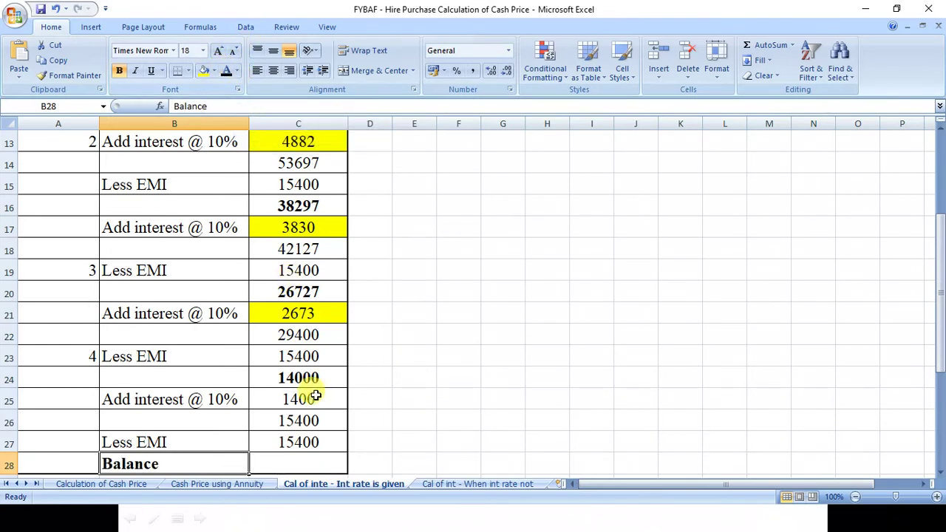
pyautogui.click(286, 467)
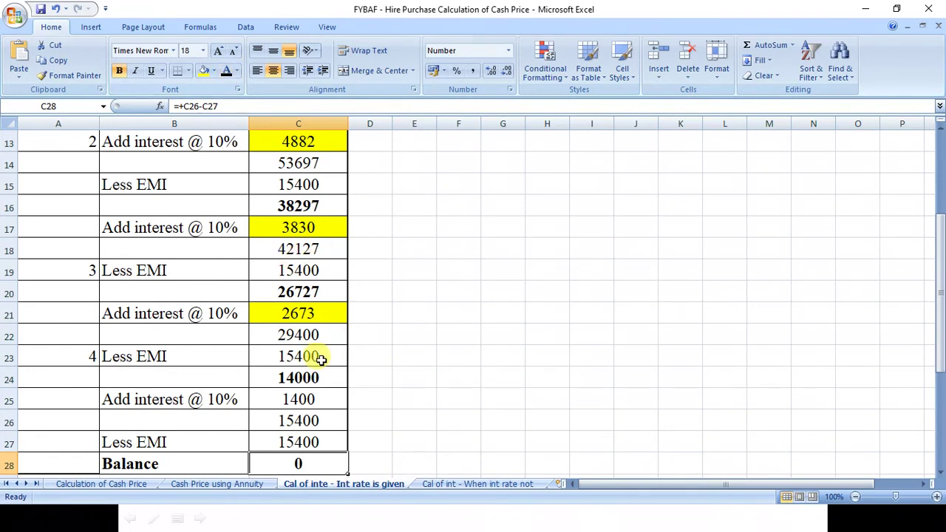
pyautogui.click(298, 403)
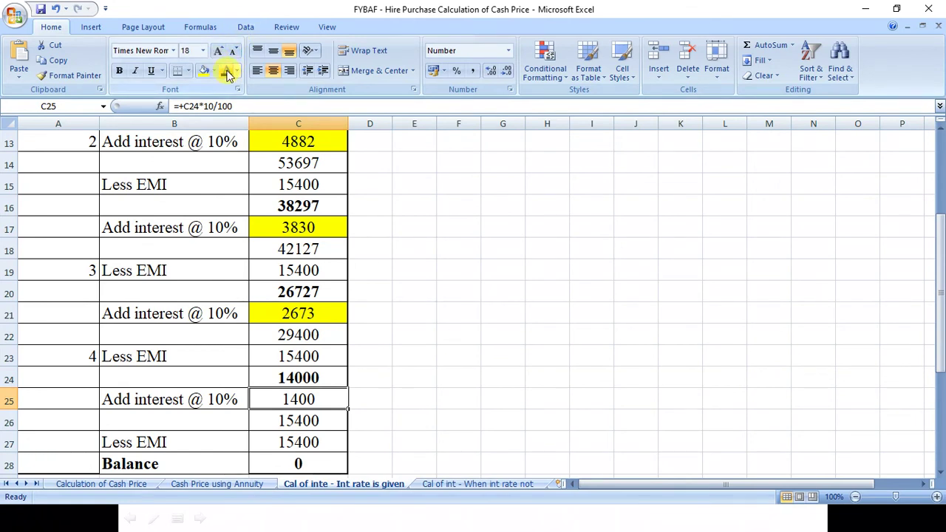
pyautogui.click(203, 71)
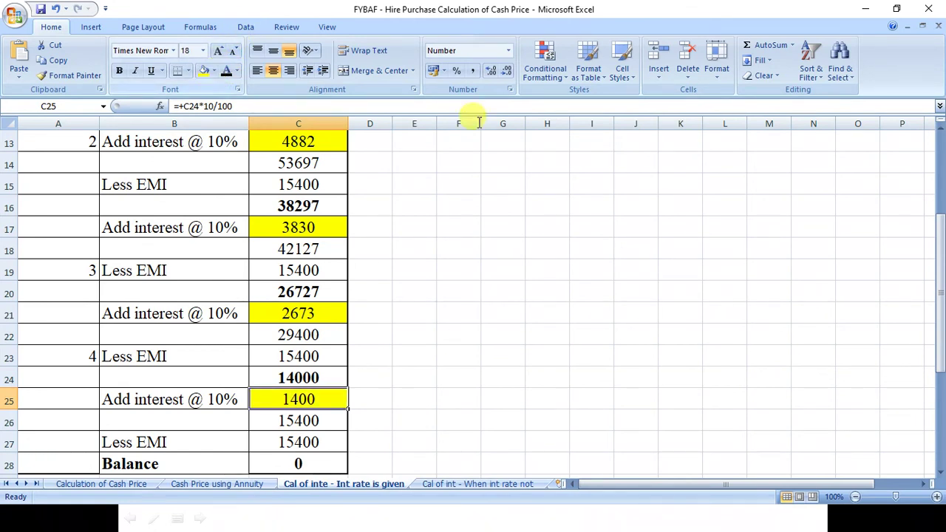
# - Review the start of the schedule, checking cash price, DP, first interest and EMI against the Add interest and Less EMI notes in E8:E9
pyautogui.moveTo(941, 306); pyautogui.dragTo(941, 234)
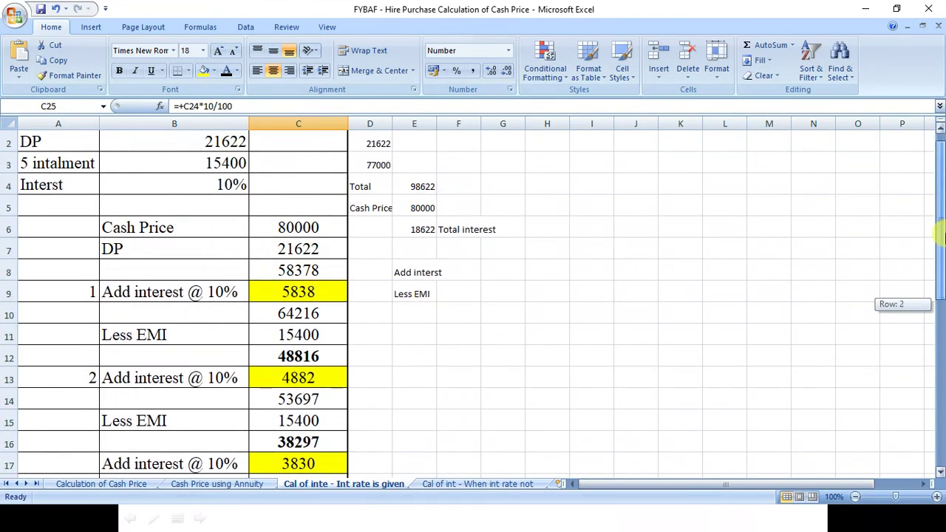
pyautogui.moveTo(940, 234); pyautogui.dragTo(940, 235)
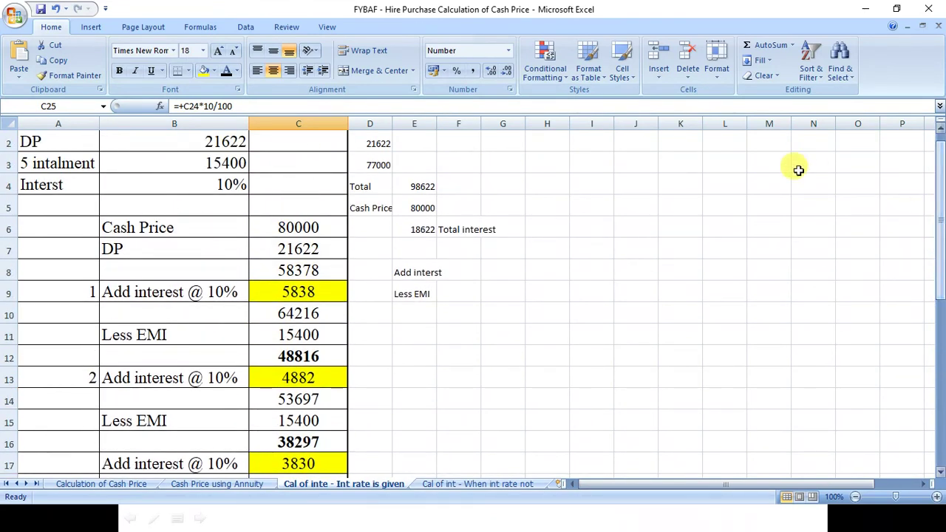
pyautogui.click(304, 229)
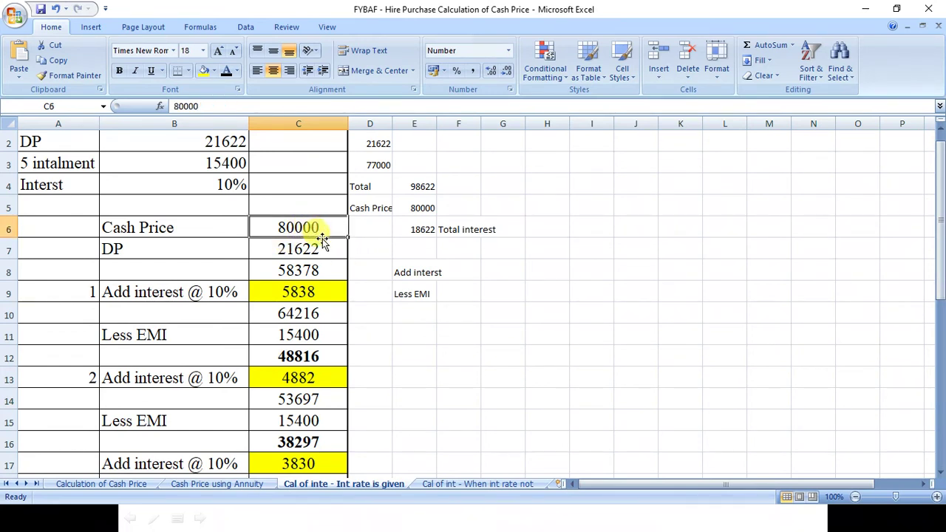
pyautogui.click(307, 252)
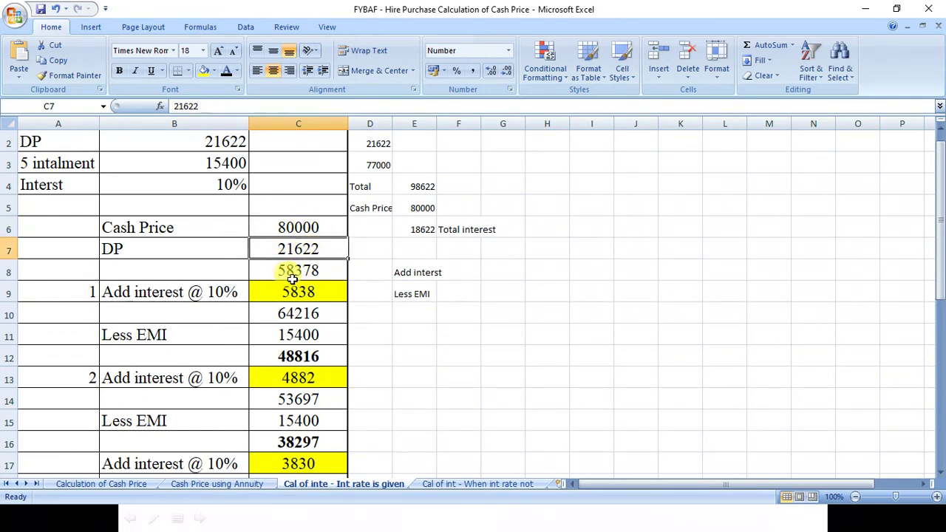
pyautogui.click(190, 289)
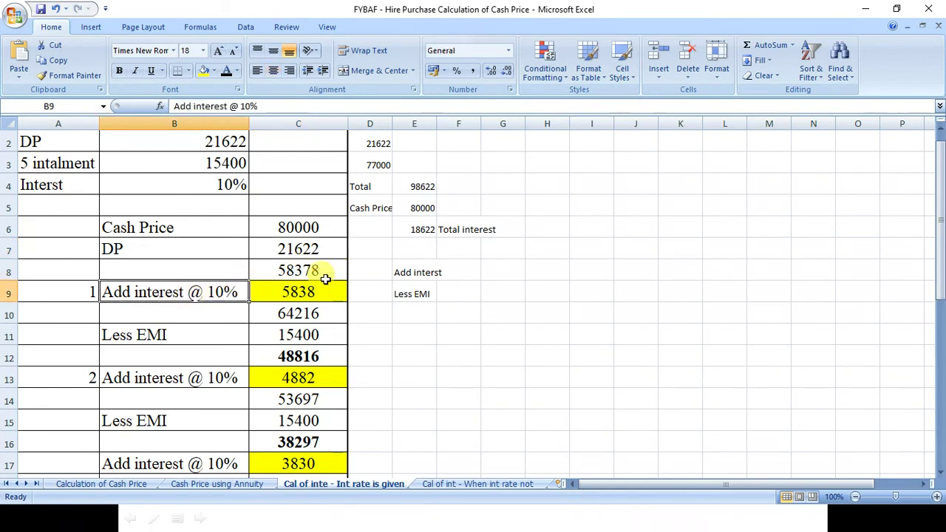
pyautogui.moveTo(403, 270); pyautogui.dragTo(406, 288)
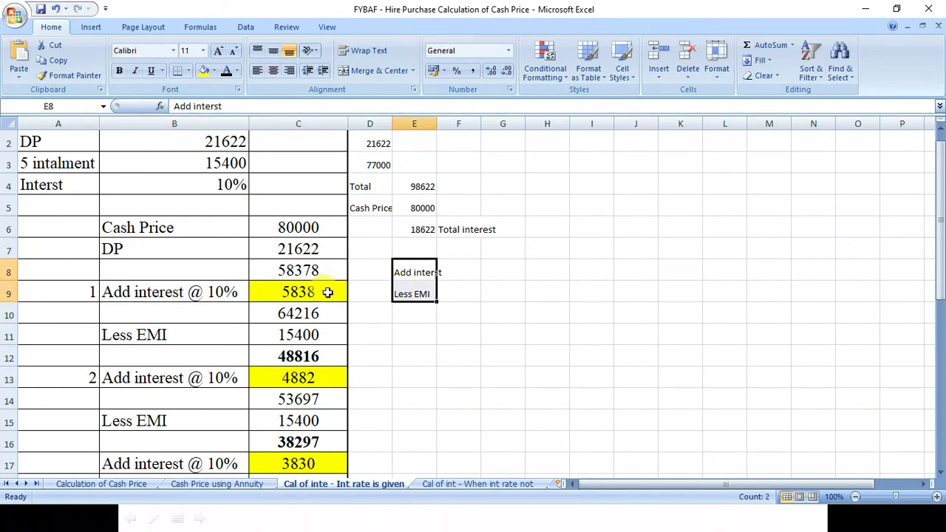
pyautogui.click(329, 293)
pyautogui.click(314, 335)
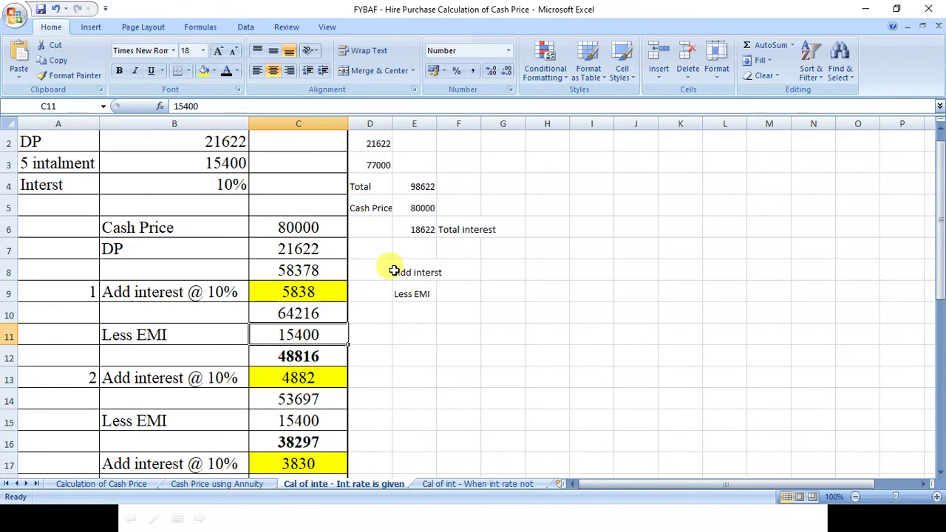
pyautogui.click(394, 269)
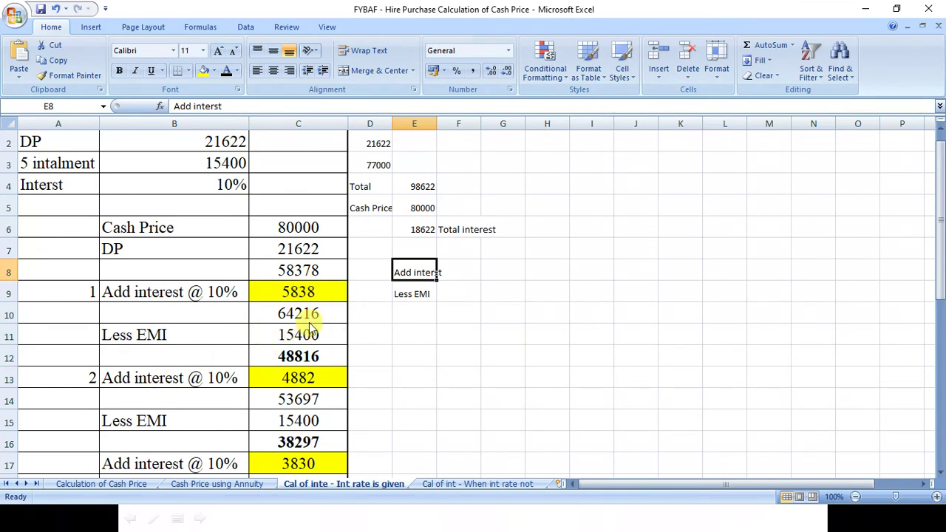
# - List the first three years' interest amounts, 5838, 4882 and 3830, in cells F10:F12
pyautogui.click(453, 319)
pyautogui.write('58')
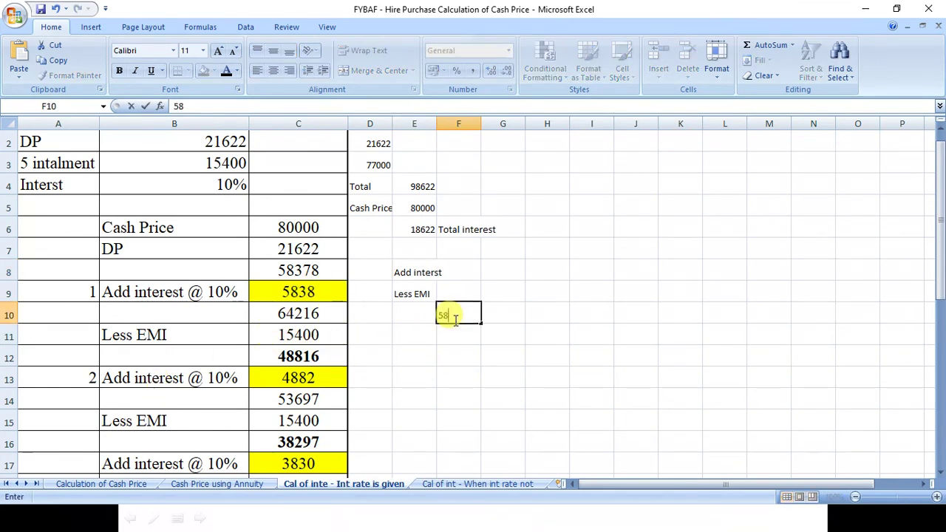
pyautogui.write('5')
pyautogui.write('38')
pyautogui.press('Return')
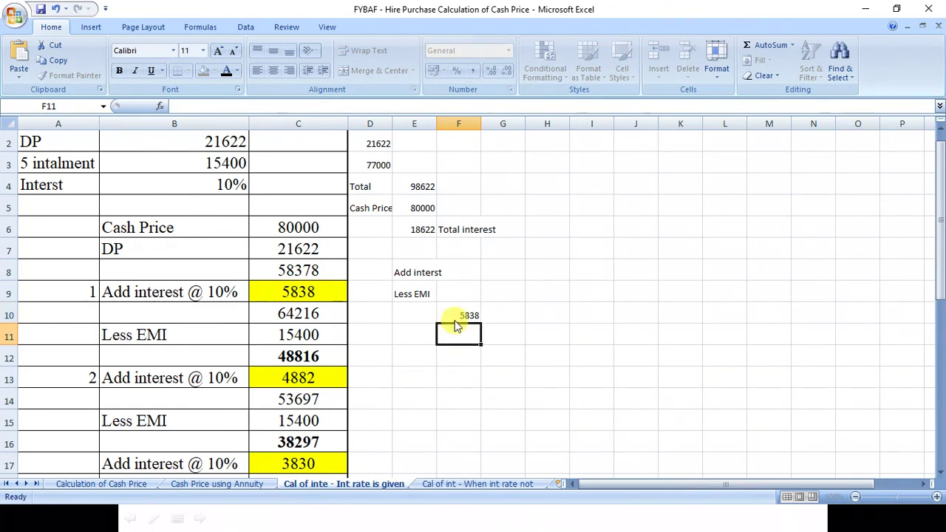
pyautogui.write('4882')
pyautogui.press('Return')
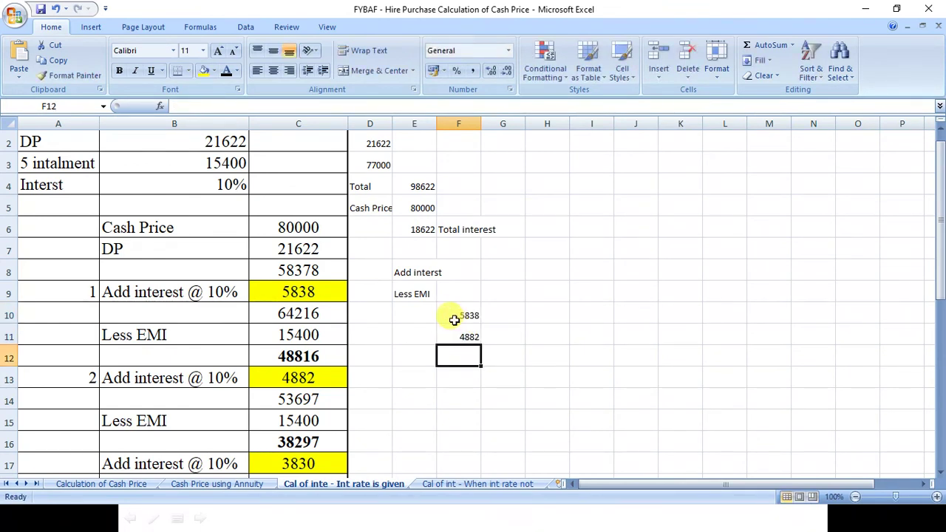
pyautogui.write('3830')
pyautogui.press('Return')
pyautogui.press('Return')
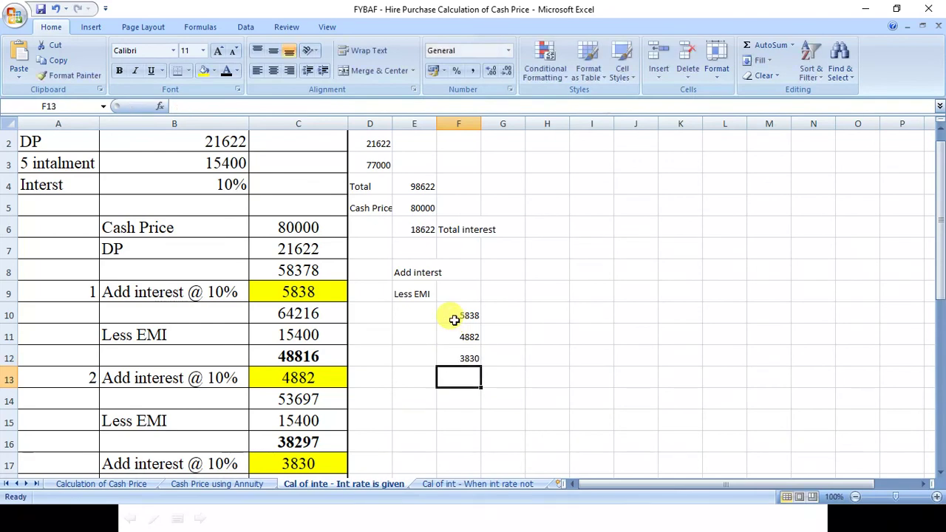
# - Add the fourth and fifth years' interest amounts, 2673 and 1400, in cells F13:F14
pyautogui.press('Down')
pyautogui.press('Down')
pyautogui.press('Down')
pyautogui.press('Down')
pyautogui.press('Down')
pyautogui.press('Down')
pyautogui.press('Down')
pyautogui.press('Down')
pyautogui.press('Down')
pyautogui.press('Down')
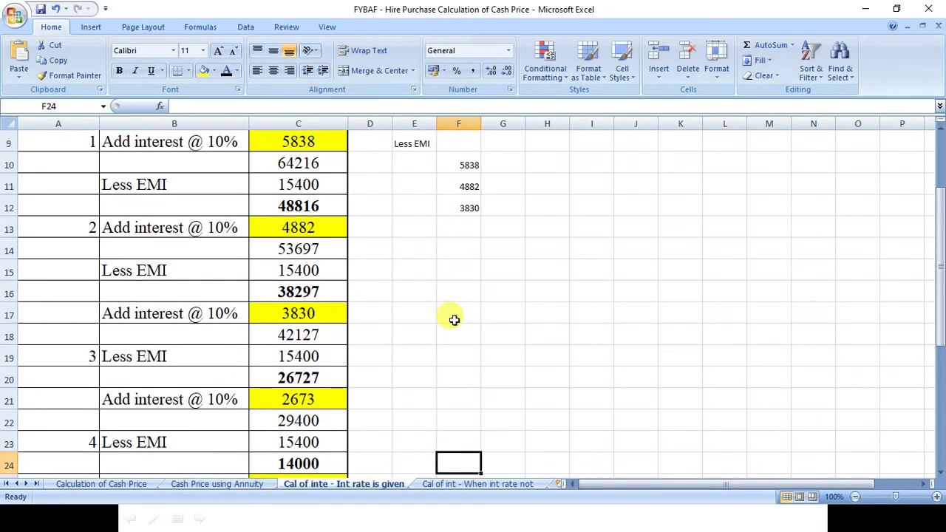
pyautogui.press('Up')
pyautogui.press('Up')
pyautogui.press('Up')
pyautogui.press('Up')
pyautogui.press('Up')
pyautogui.press('Up')
pyautogui.press('Up')
pyautogui.press('Up')
pyautogui.press('Up')
pyautogui.press('Up')
pyautogui.press('Up')
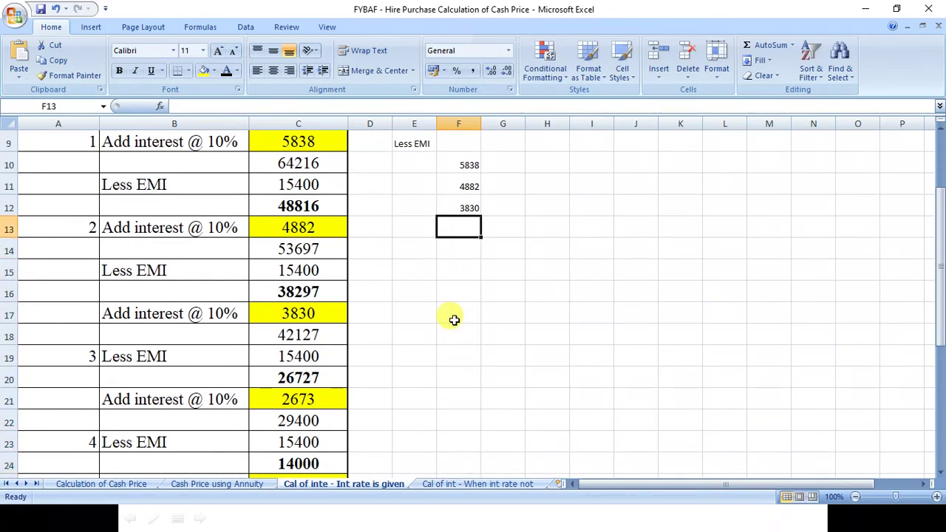
pyautogui.write('2673')
pyautogui.press('Return')
pyautogui.write('140')
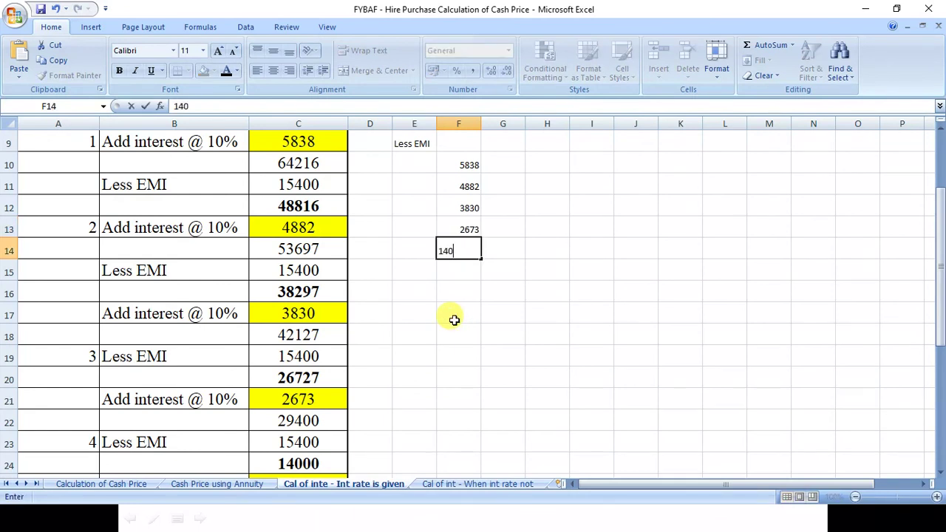
pyautogui.write('0')
pyautogui.press('Return')
# - Total the five listed interest amounts in cell F15 with a SUM formula over F10:F14
pyautogui.write('=S')
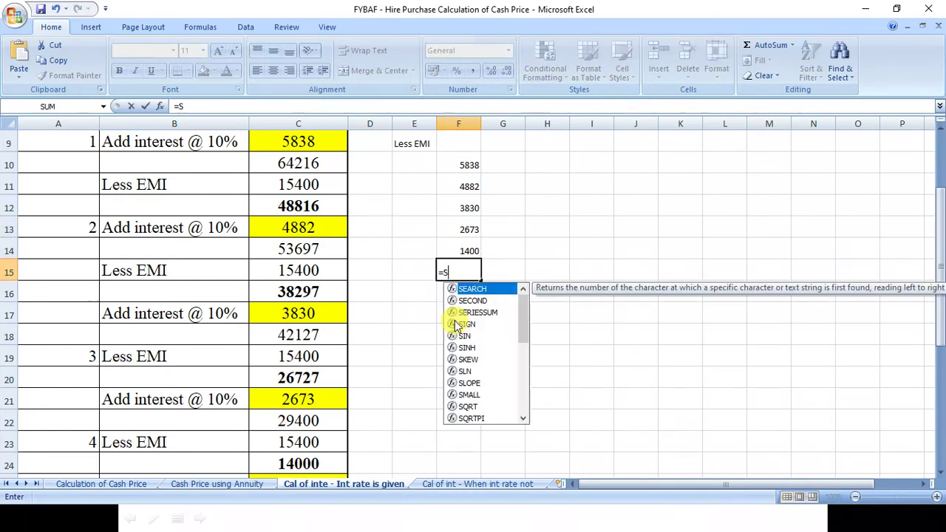
pyautogui.write('um(')
pyautogui.press('Up')
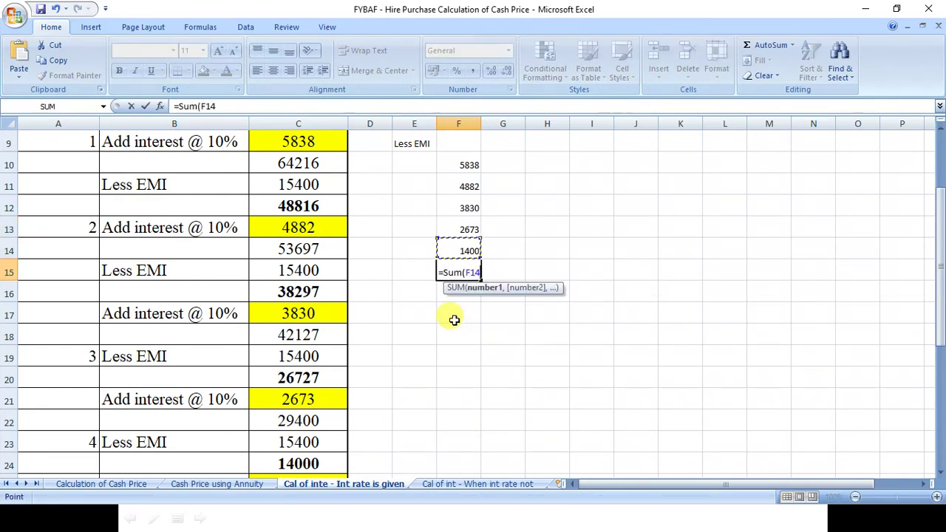
pyautogui.hotkey('shift', 'Up')
pyautogui.hotkey('shift', 'Up')
pyautogui.hotkey('shift', 'Up')
pyautogui.hotkey('shift', 'Up')
pyautogui.press('Return')
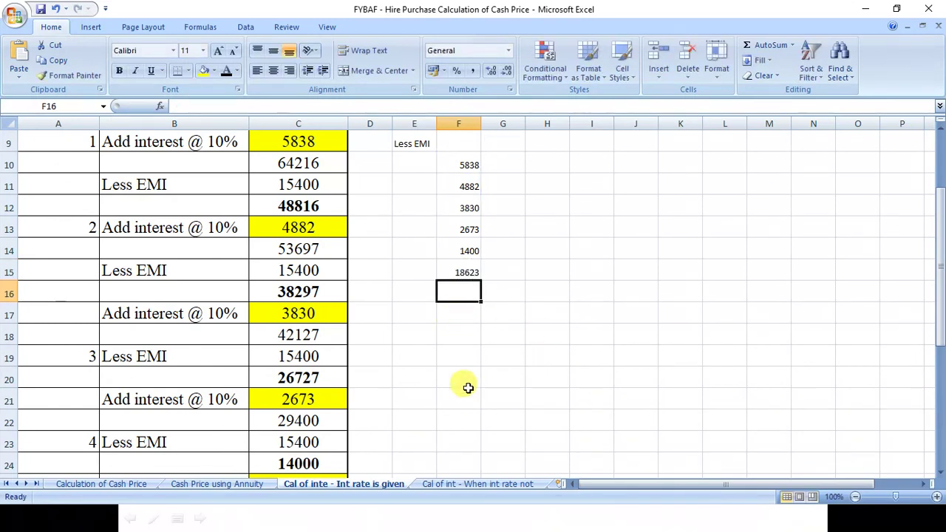
# - Compare the summed yearly interest in F15 with the total interest figure in E6
pyautogui.click(466, 271)
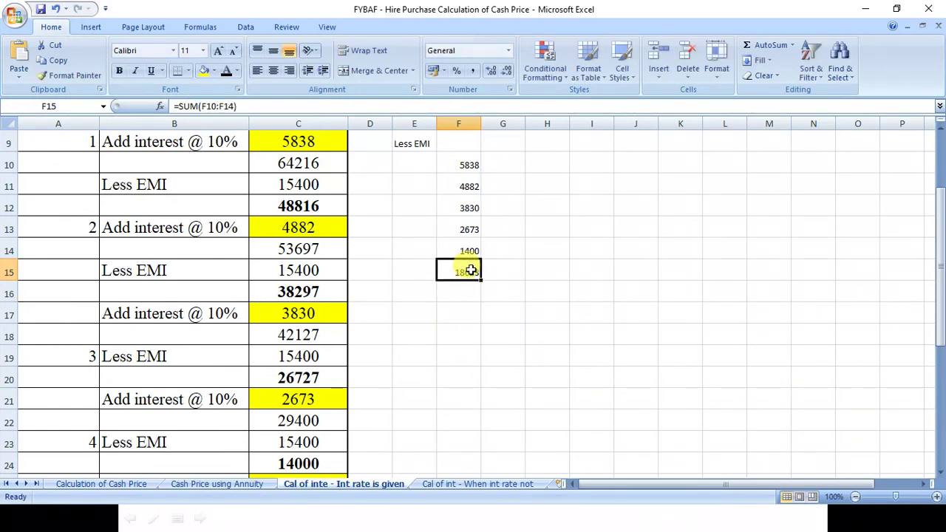
pyautogui.moveTo(941, 288); pyautogui.dragTo(939, 233)
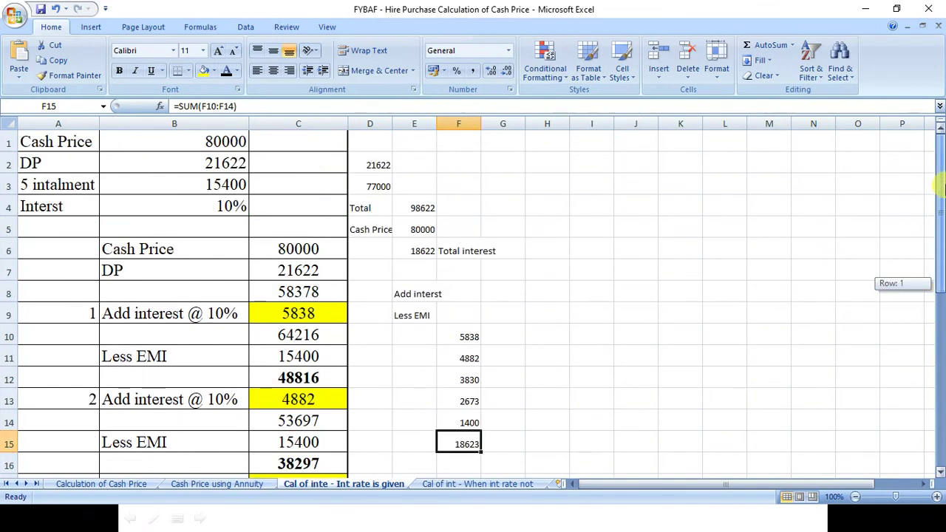
pyautogui.click(411, 244)
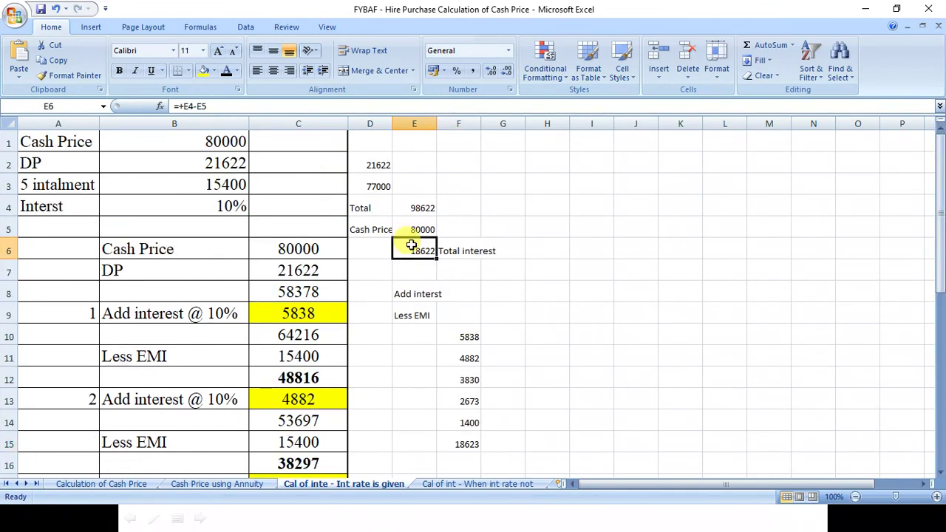